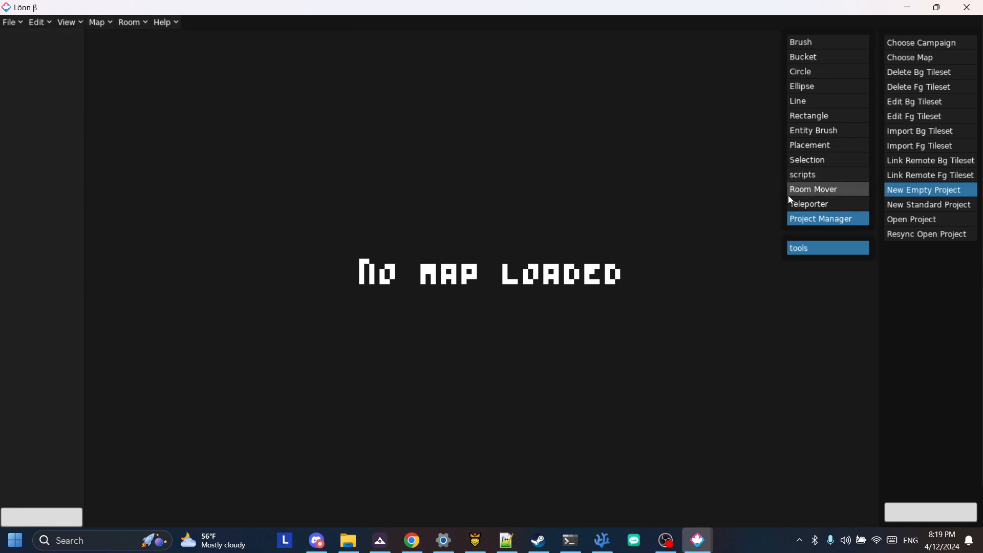
Create a new standard project with mod identifier Ultimatum, campaign name destiny and map identifier ultimatum.
left_click(895, 205)
left_click(118, 72)
type("Ultimatum")
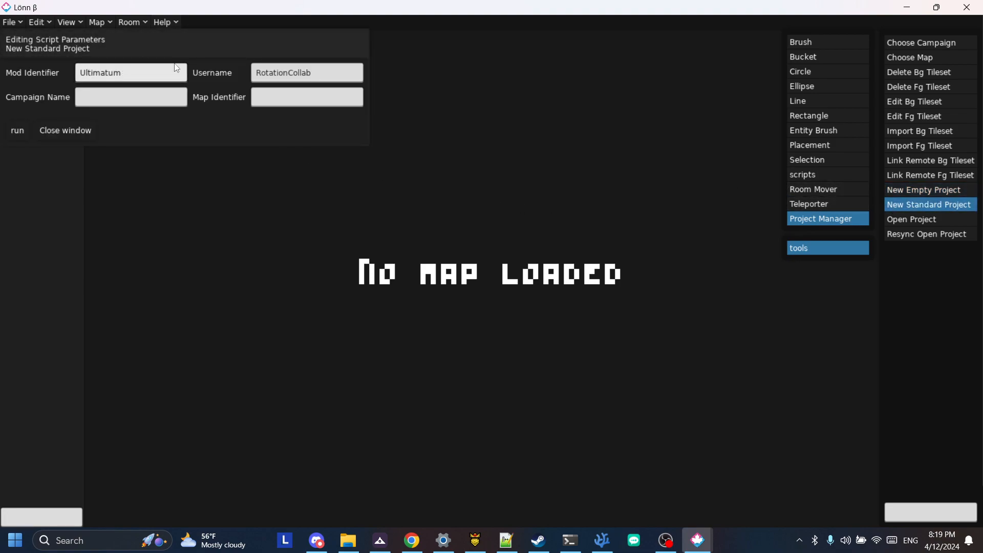
left_click(147, 105)
type("destiny")
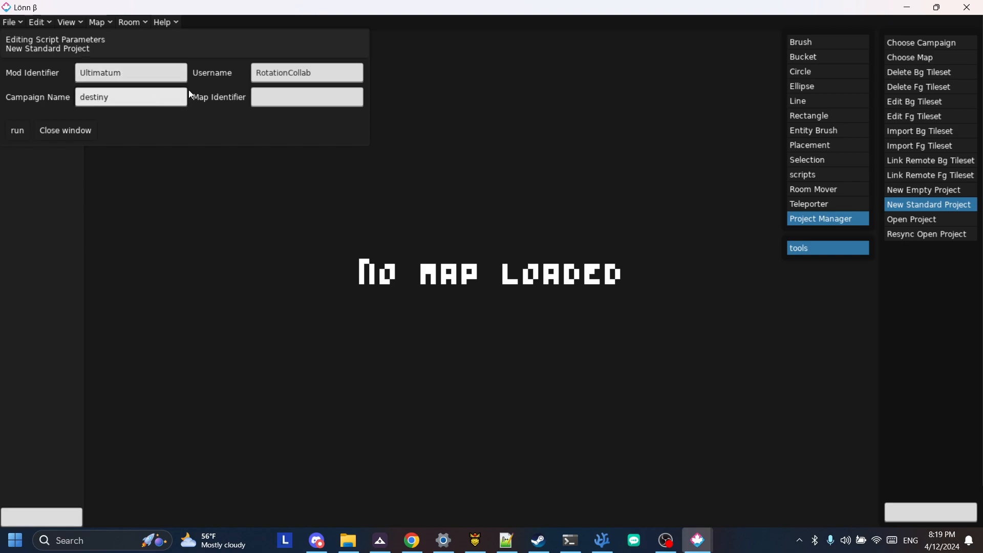
left_click(310, 104)
type("ult")
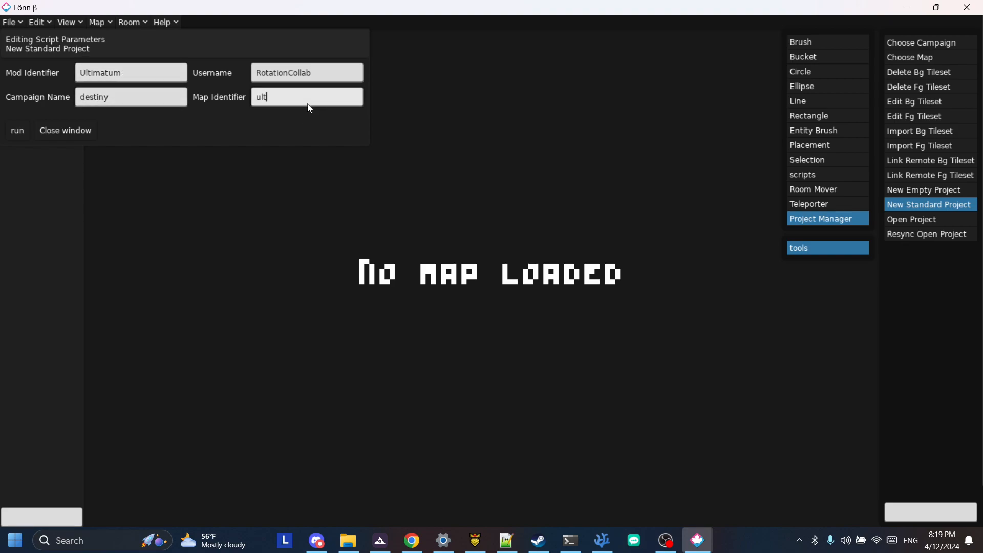
type("imatum")
left_click(17, 130)
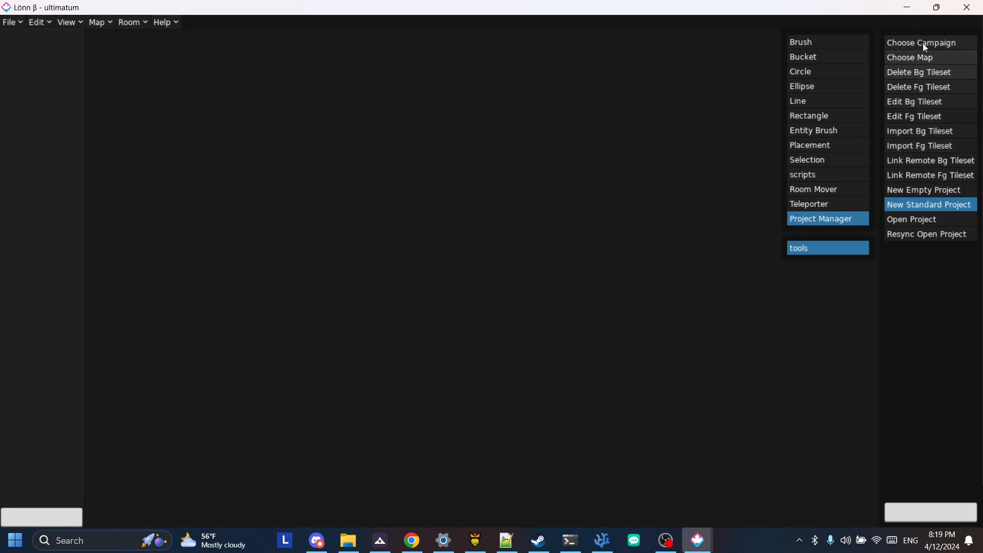
Start a foreground tileset import, then switch to the browser and download labsgrass.png from the Celeste Asset Drive.
left_click(923, 147)
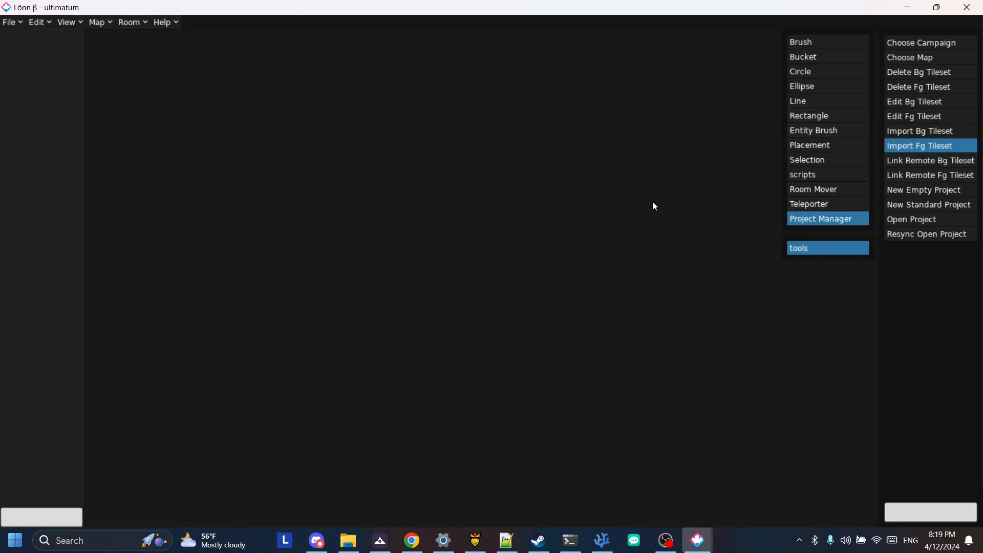
left_click(299, 151)
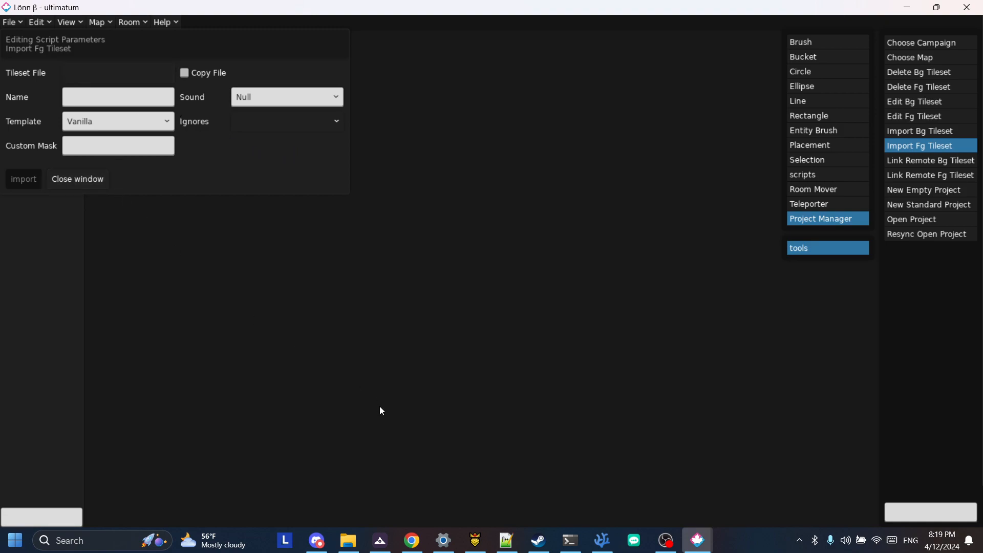
key("alt+Tab")
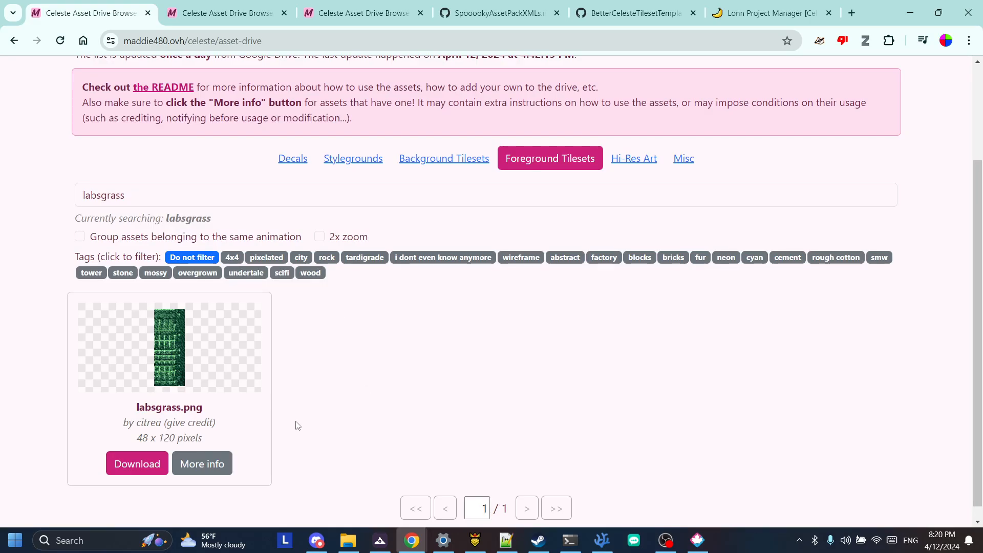
left_click(137, 463)
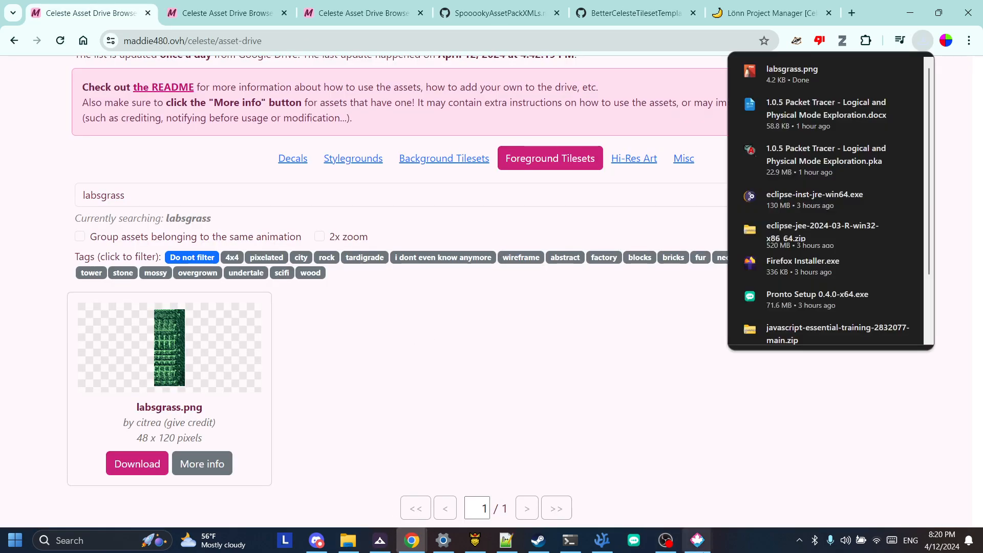
Switch back to Lönn and choose labsgrass.png from the Downloads folder as the tileset file.
mouse_move(697, 540)
left_click(733, 489)
left_click(149, 78)
left_click(57, 170)
left_click(223, 122)
left_click(383, 285)
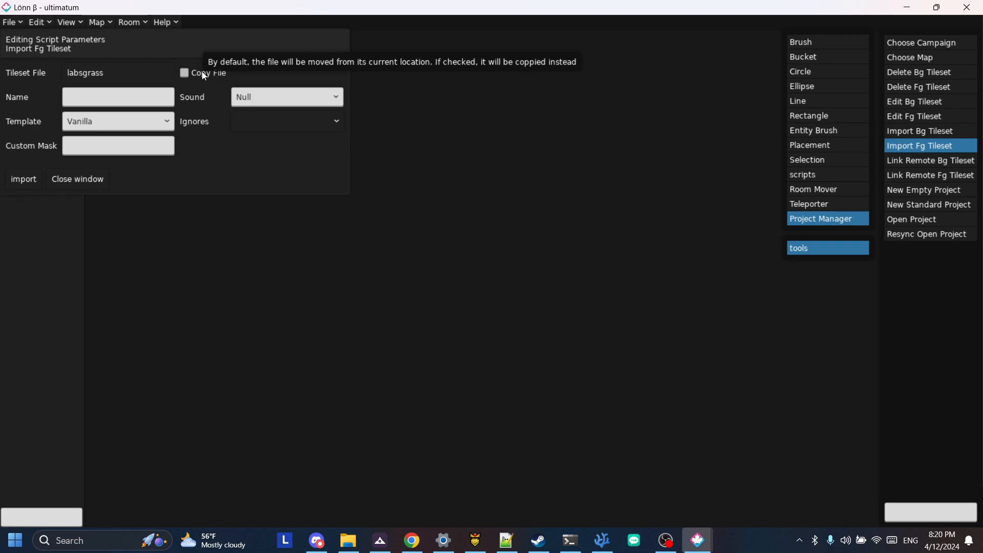
Name the foreground tileset Labgrass, set its sound to Grass and import it with the Vanilla template.
left_click(166, 104)
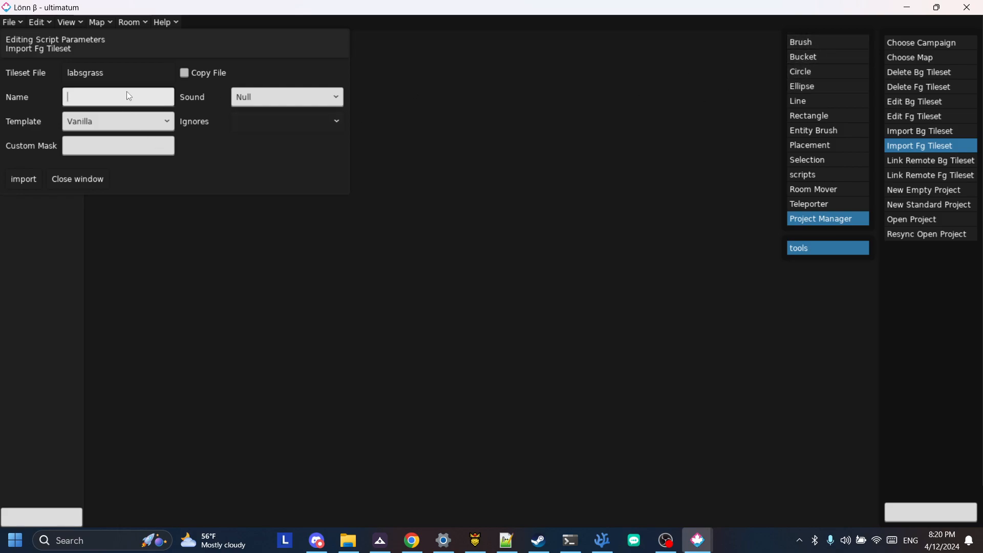
type("Labgrass")
left_click(339, 96)
scroll(281, 323, "down", 1)
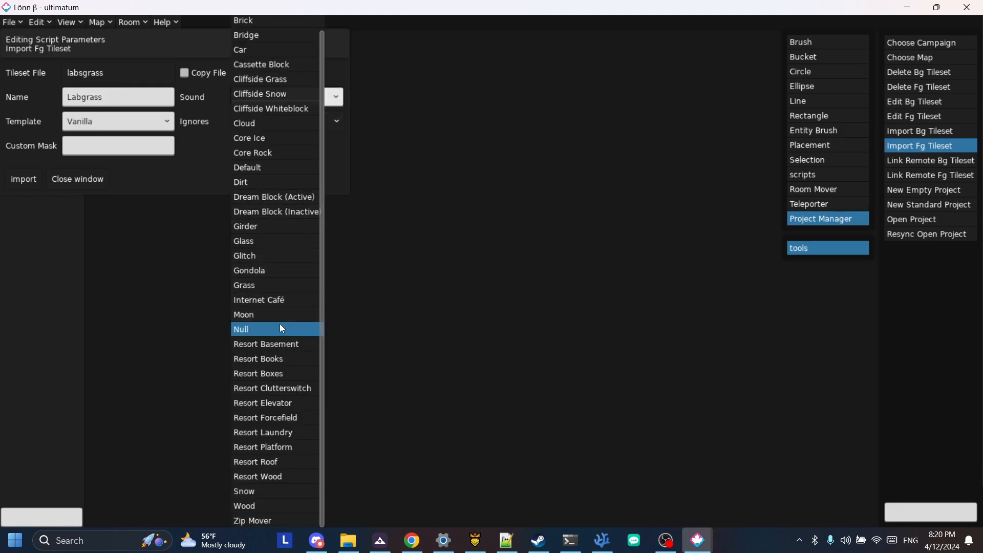
left_click(273, 286)
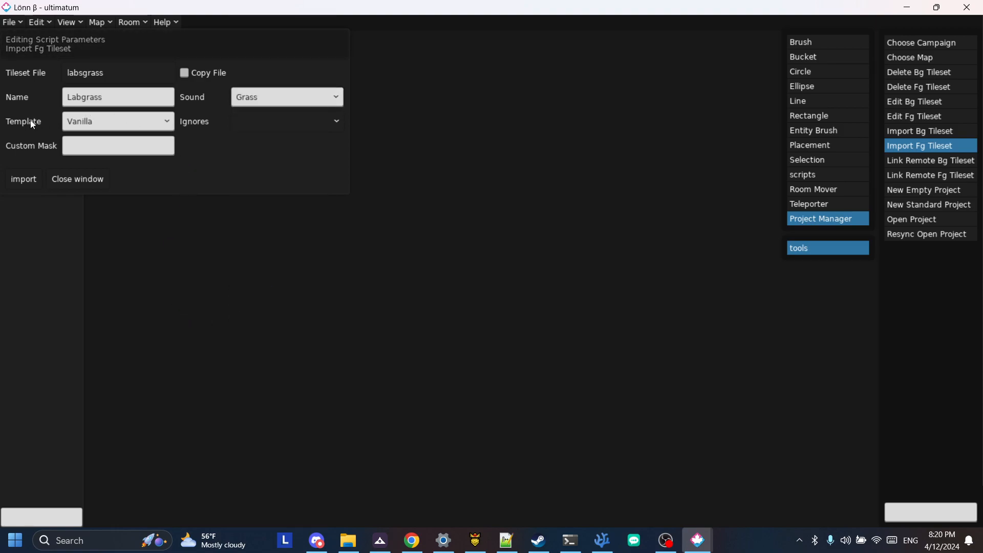
mouse_move(22, 121)
left_click(24, 179)
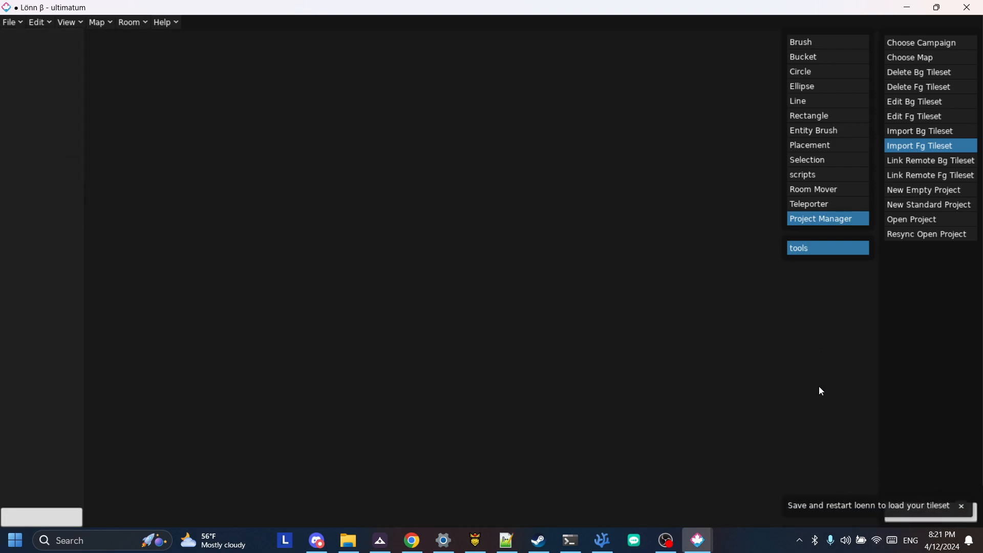
Save the map and restart Lönn in a maximized window to load the imported tileset.
key("ctrl+s")
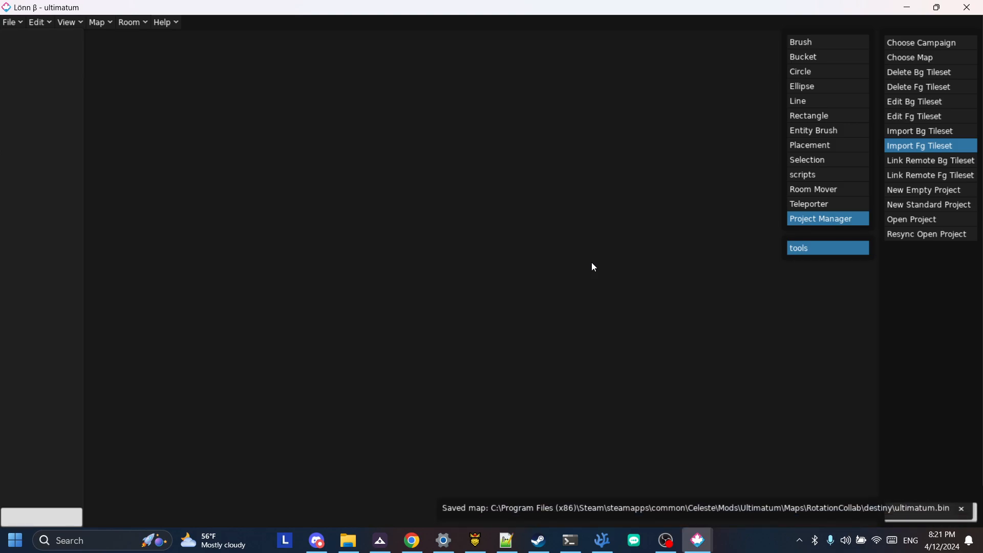
left_click(966, 7)
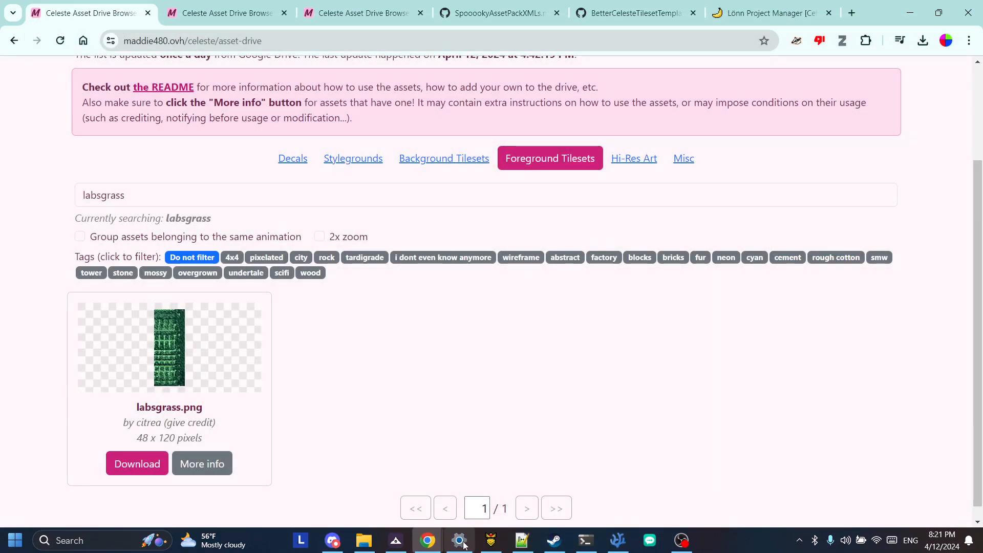
left_click(396, 540)
left_click(438, 363)
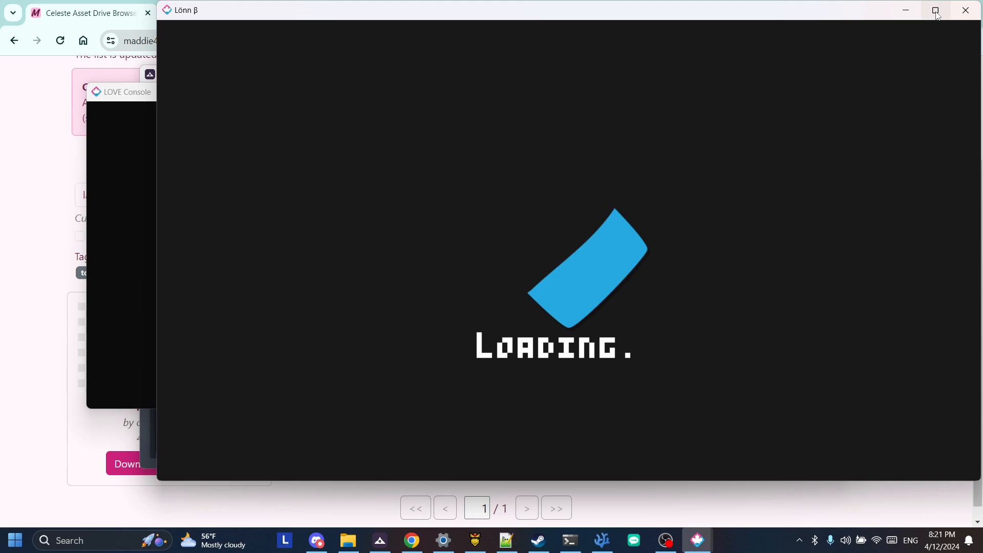
left_click(935, 11)
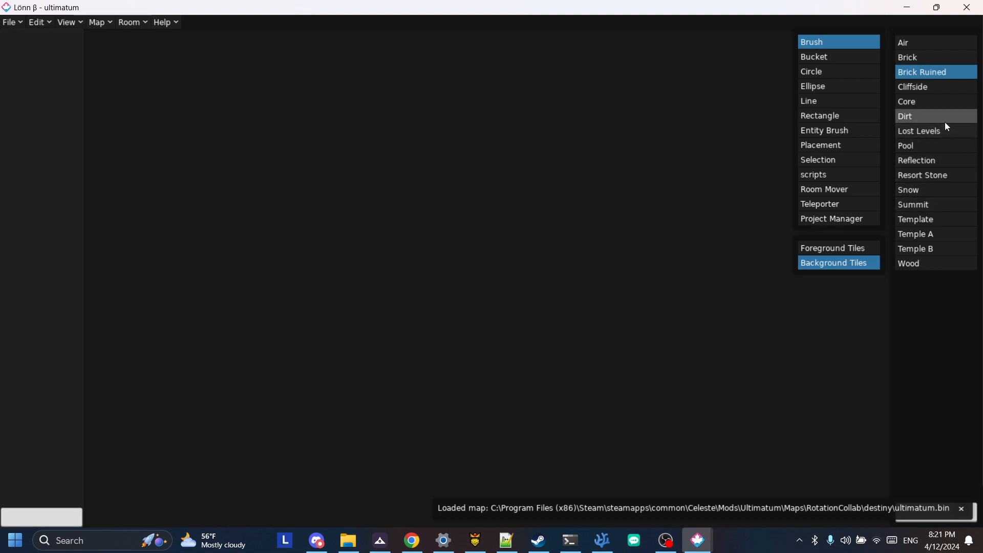
Switch the brush to foreground tiles and create a room named test with the default settings.
left_click(846, 248)
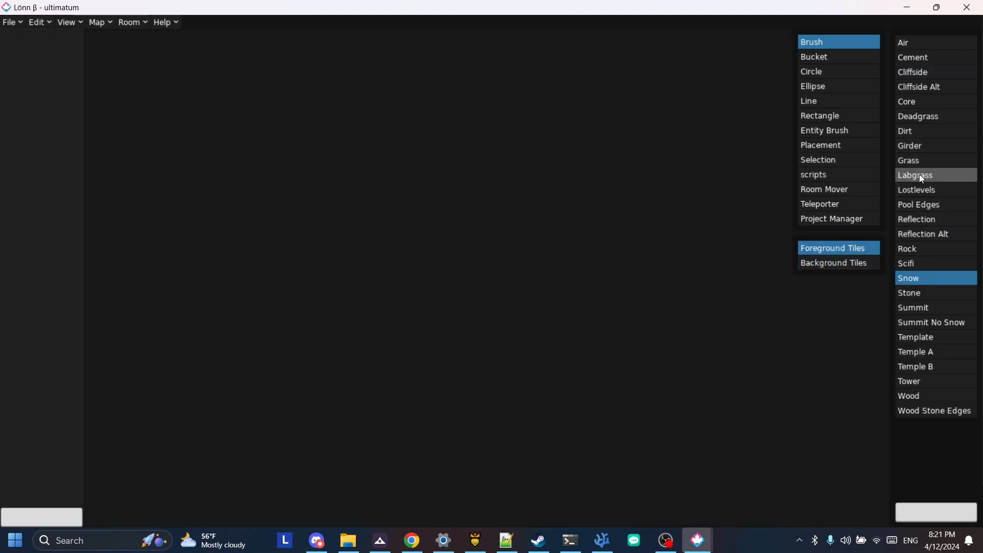
left_click(132, 22)
left_click(128, 36)
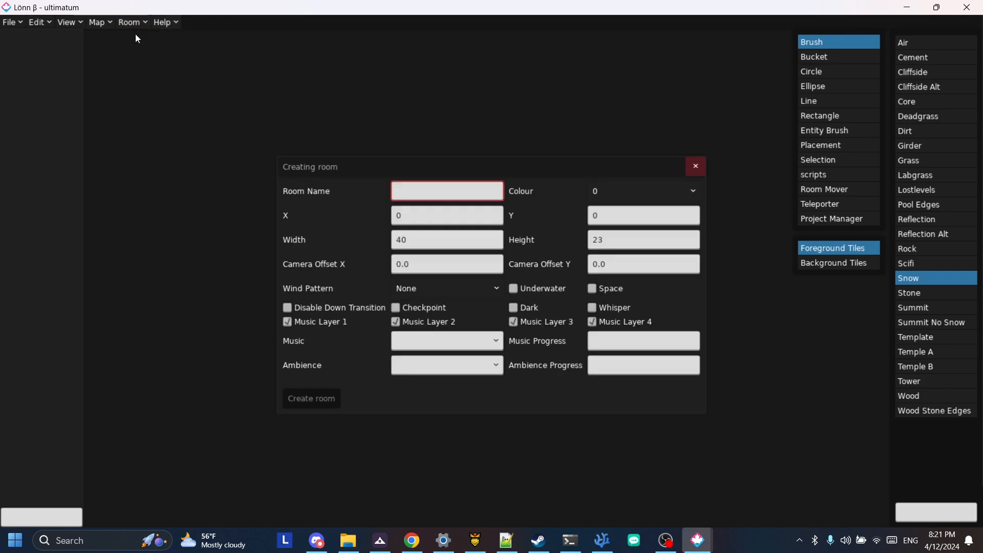
left_click(434, 183)
type("test")
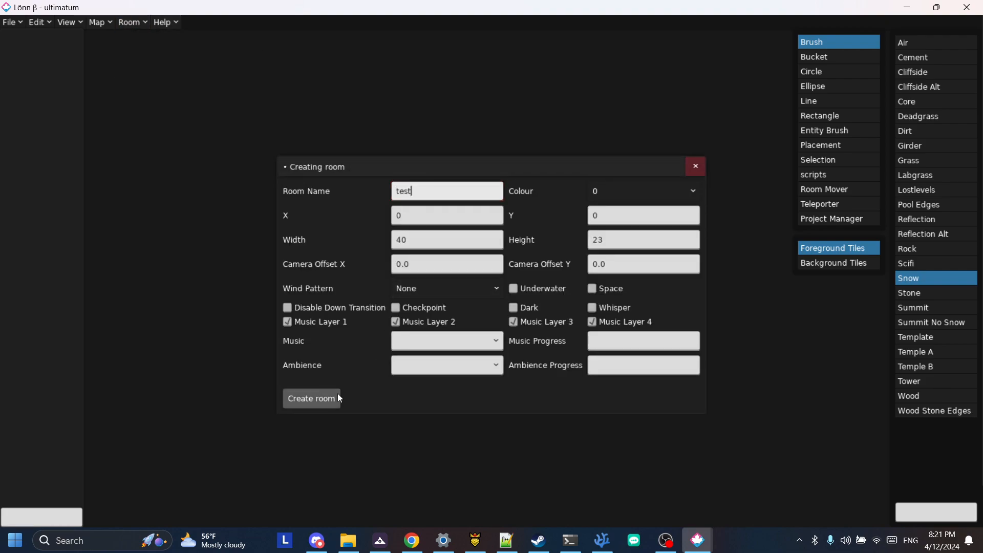
left_click(339, 399)
left_click(695, 166)
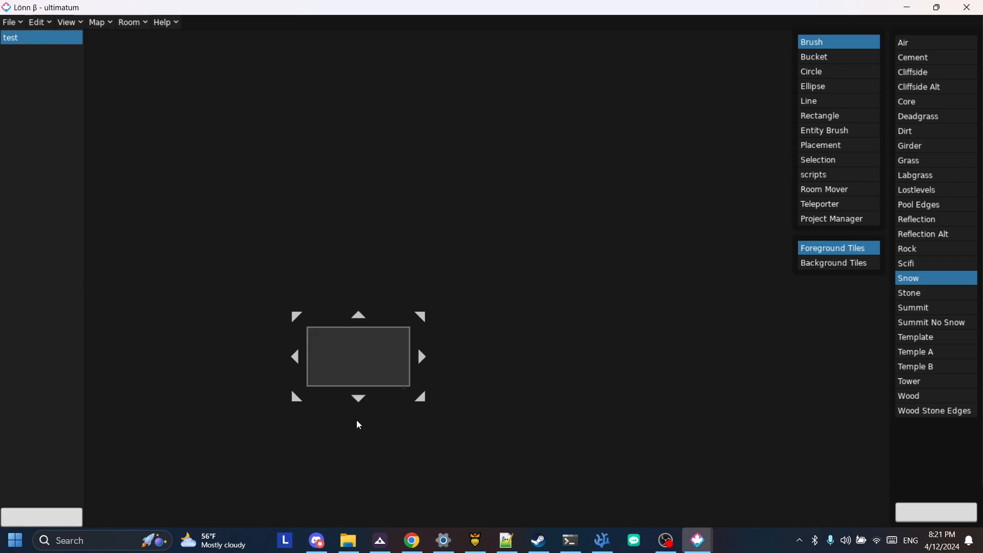
Paint a small blob of Labgrass foreground tiles in the upper-left part of the test room.
scroll(273, 399, "up", 3)
scroll(330, 374, "down", 2)
scroll(527, 314, "up", 2)
scroll(353, 345, "down", 1)
left_click(916, 175)
mouse_move(351, 211)
left_mouse_down()
mouse_move(335, 222)
mouse_move(324, 302)
mouse_move(300, 269)
mouse_move(331, 313)
mouse_move(307, 343)
mouse_move(290, 330)
left_mouse_up()
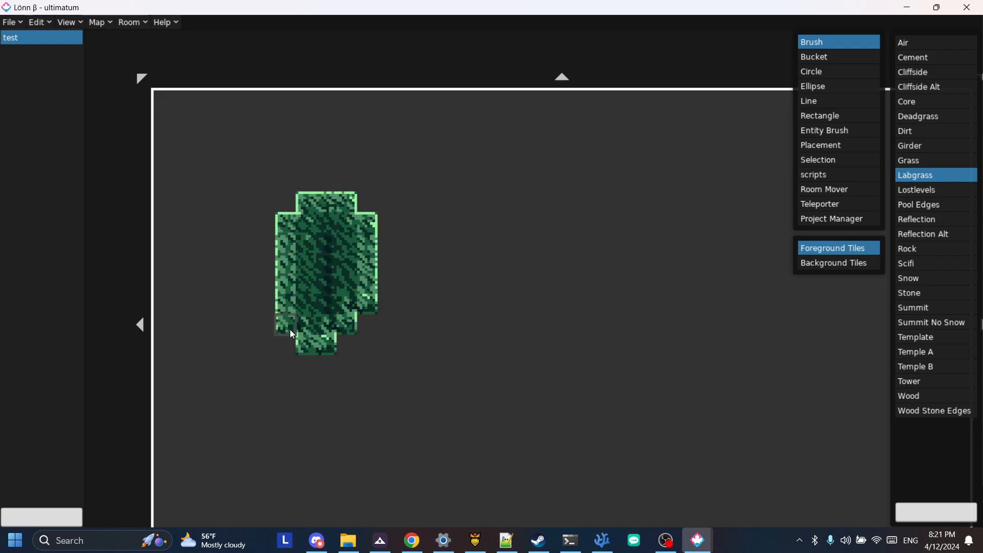
Start another foreground tileset import, then switch to the browser and download Beastbelly.png from the Celeste Asset Drive.
left_click(841, 218)
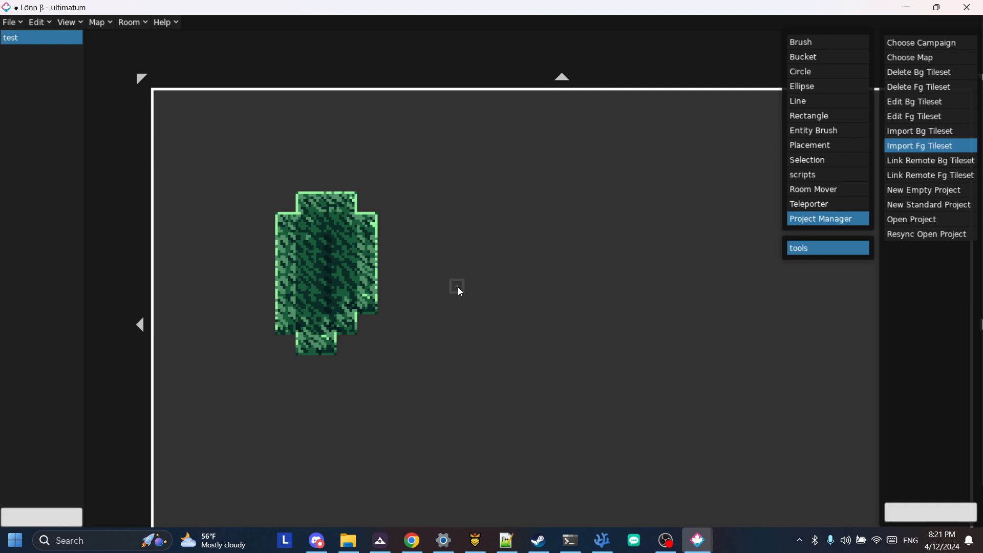
left_click(457, 287)
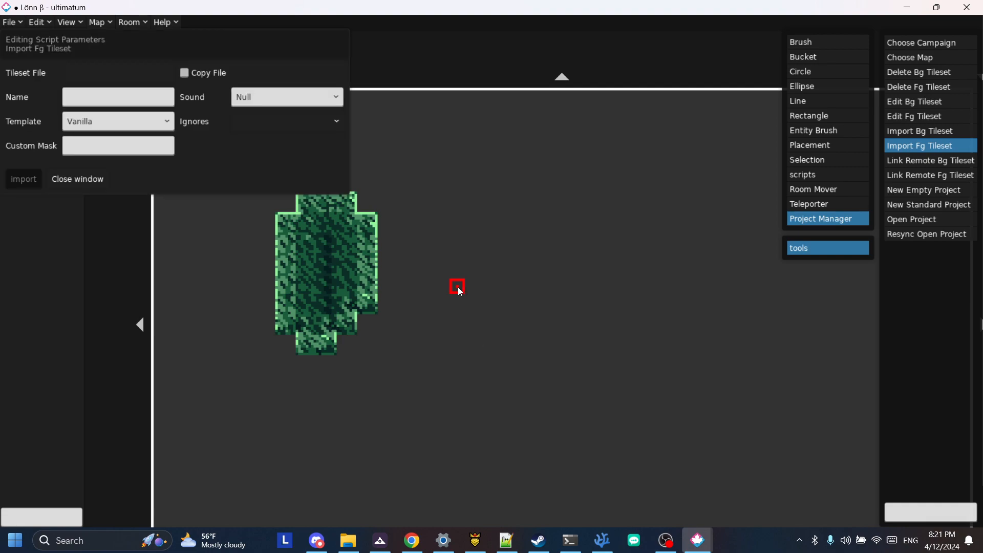
key("alt+Tab")
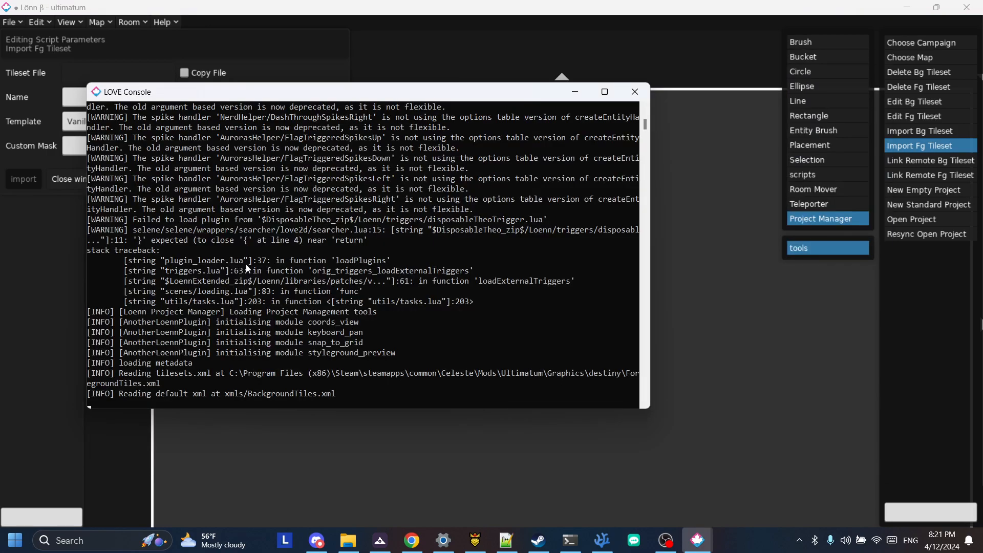
key("alt+Tab")
key("alt+Tab")
key("alt+Tab")
key("alt+Tab")
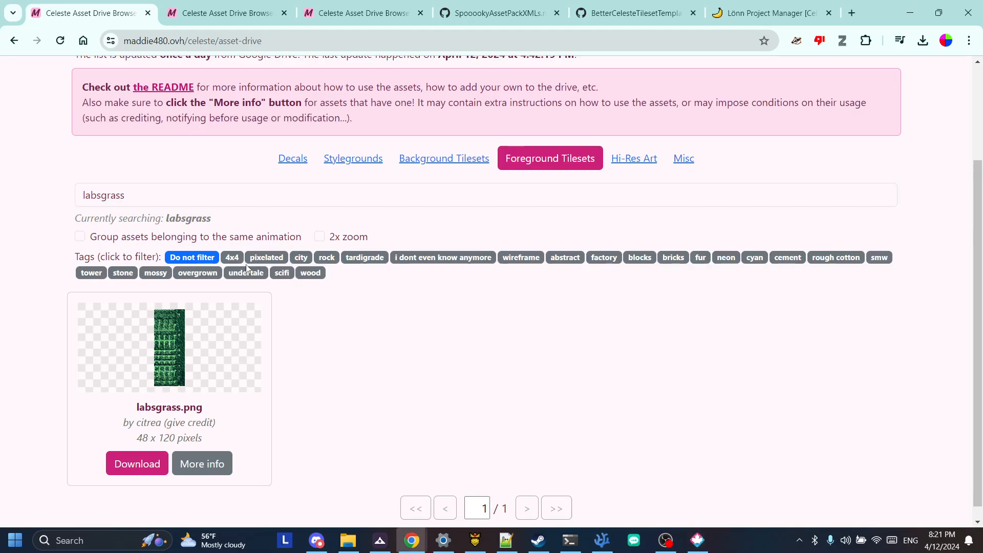
key("ctrl+Tab")
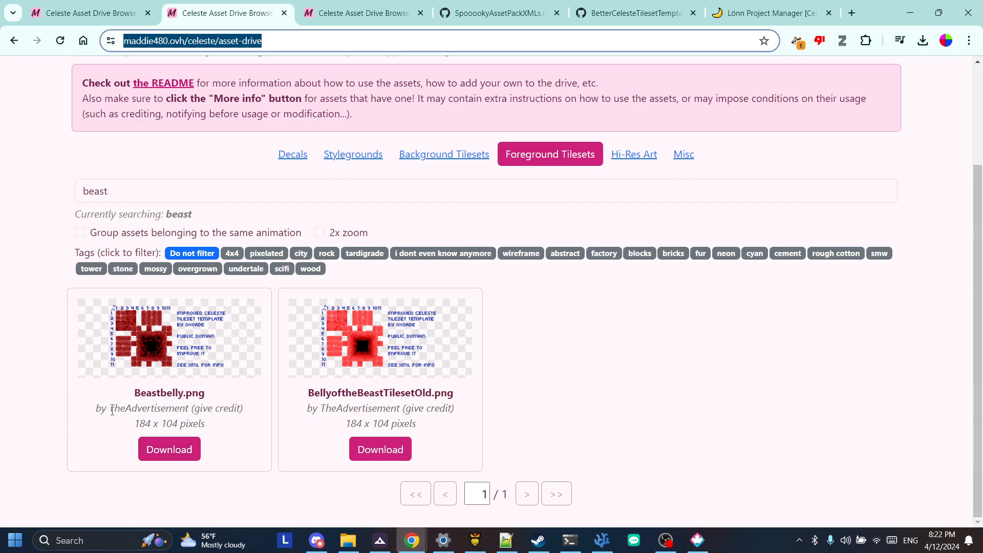
left_click(169, 449)
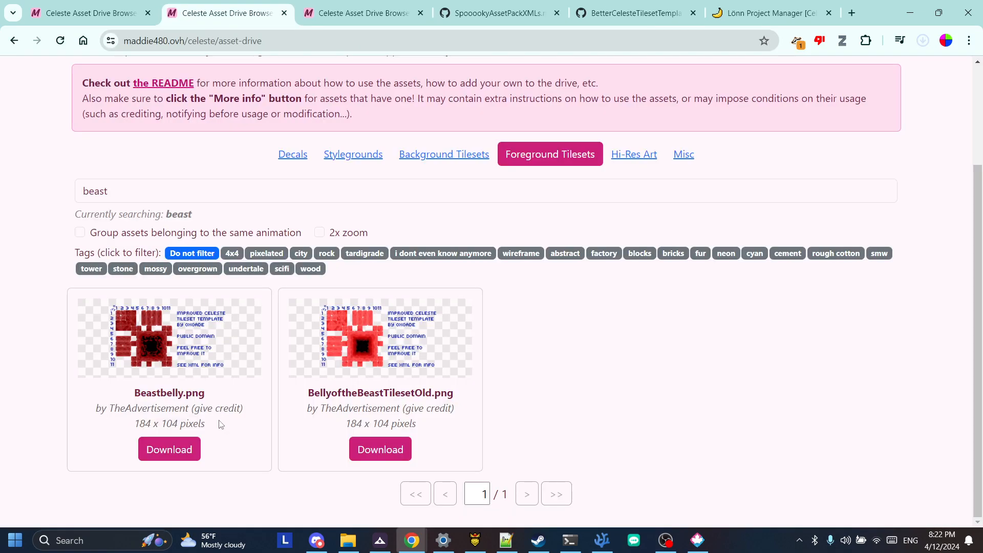
Switch back to Lönn and choose Beastbelly.png from the Downloads folder as the tileset file.
key("alt+Tab")
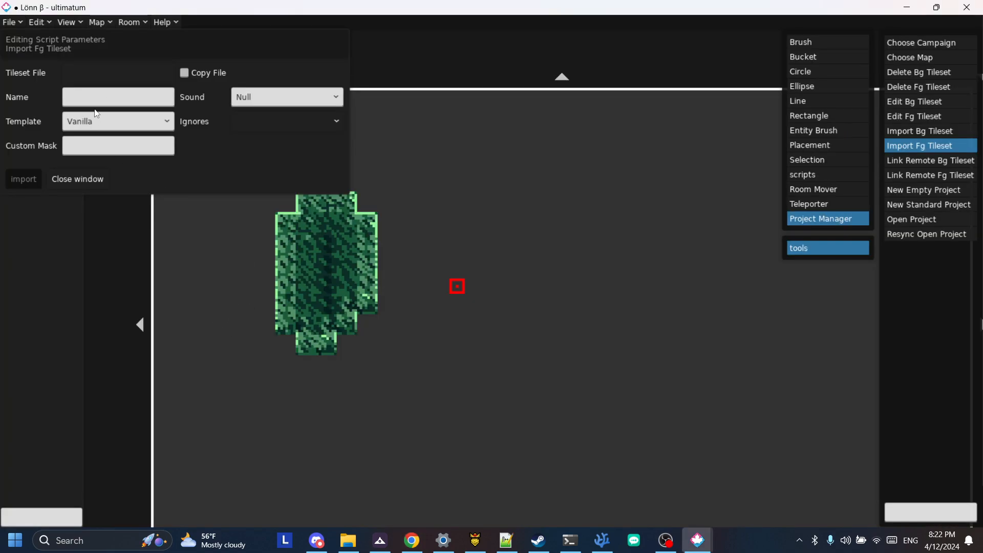
left_click(111, 75)
scroll(58, 159, "up", 1)
scroll(58, 159, "up", 1)
left_click(52, 85)
left_click(158, 121)
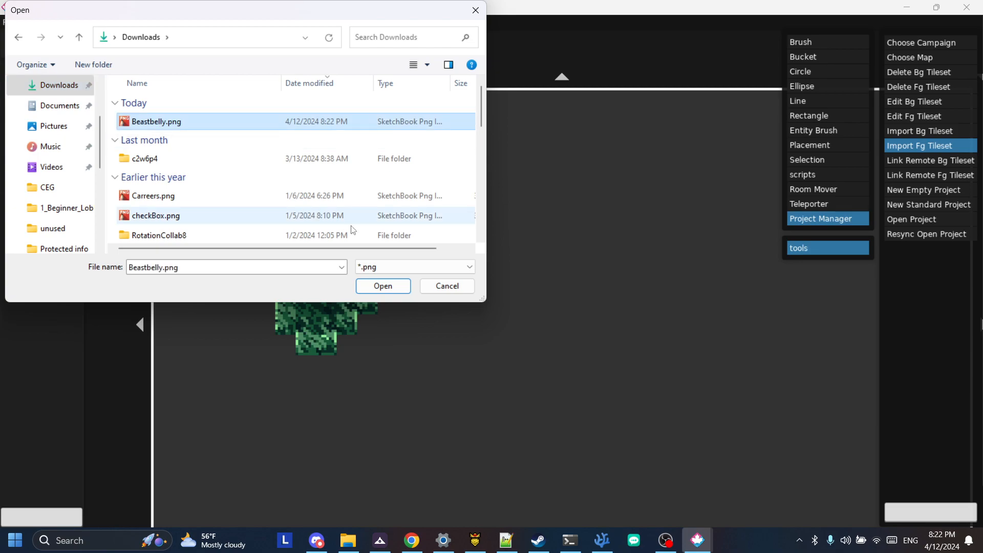
left_click(378, 284)
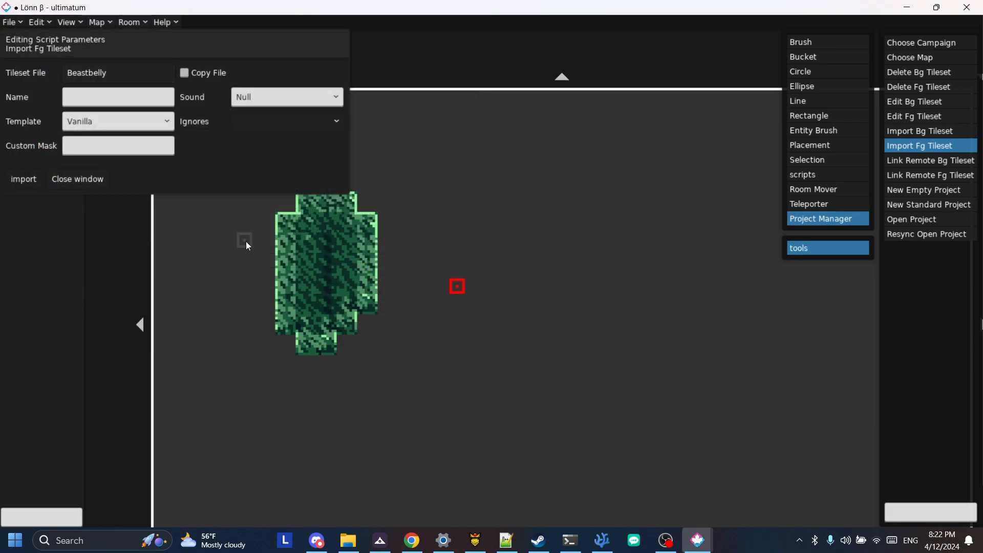
Set the sound of the Beastbelly foreground tileset to Brick.
left_click(335, 96)
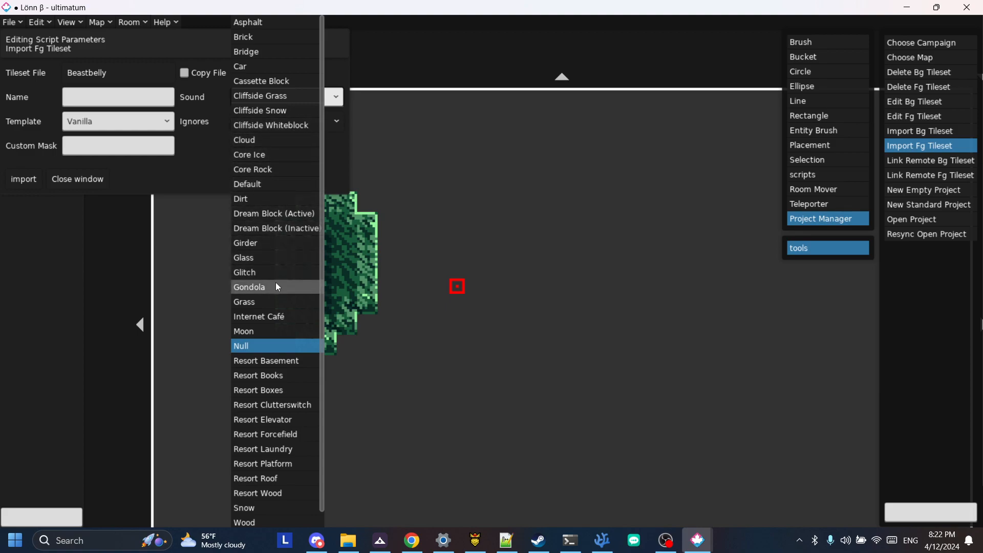
scroll(271, 327, "down", 1)
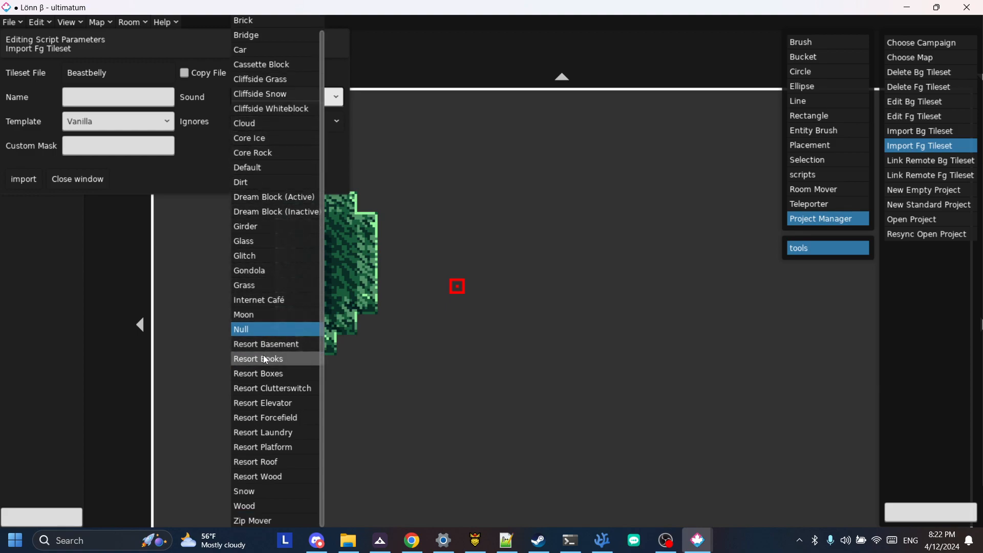
scroll(263, 361, "up", 1)
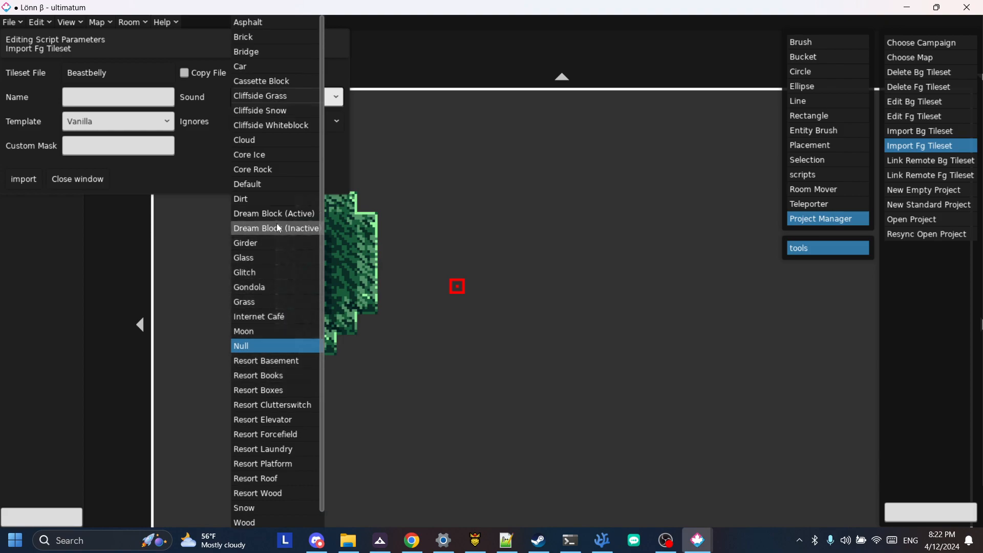
left_click(254, 38)
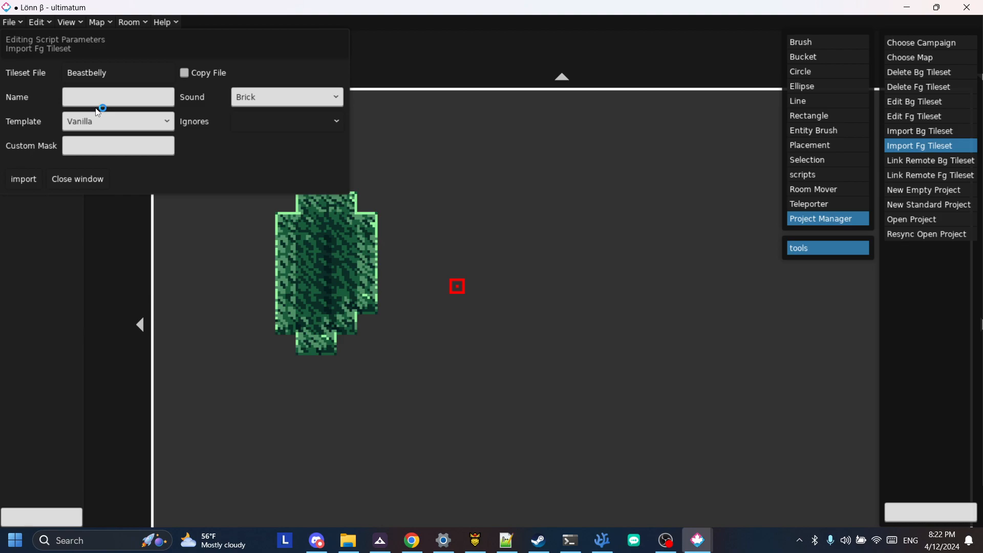
Set the template of the Beastbelly tileset import to a new template named 0x0ades.
left_click(167, 121)
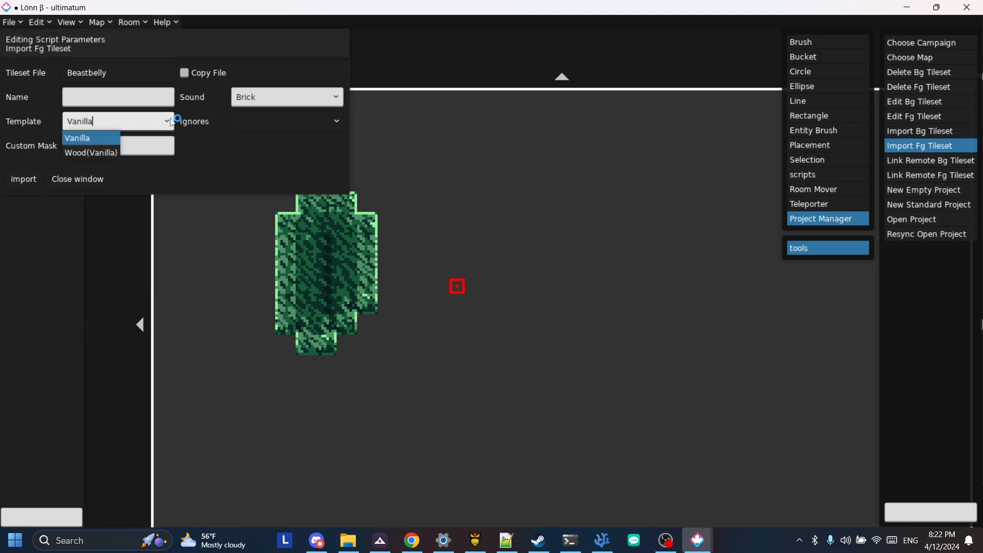
left_click(129, 124)
double_click(117, 124)
type("0x0ades")
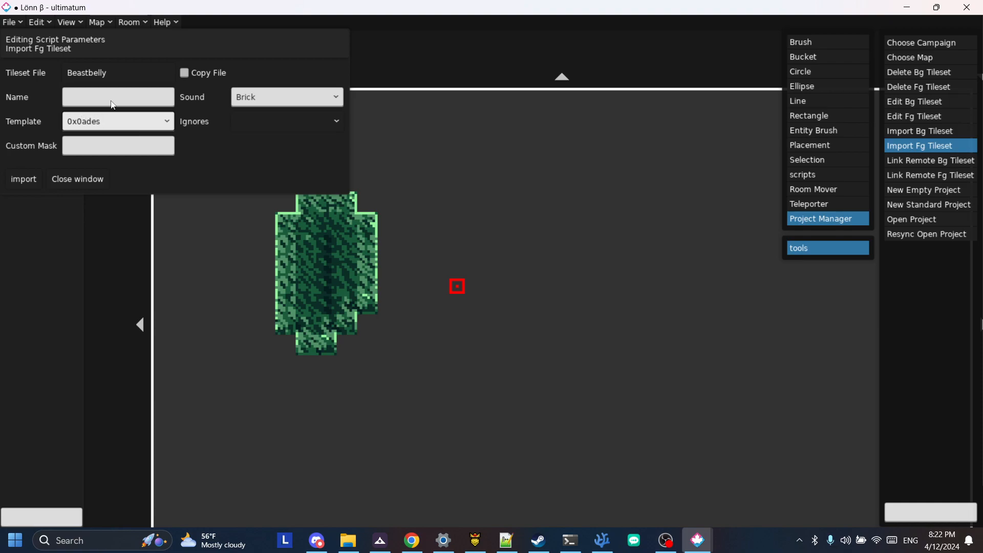
Switch to the browser and copy the mask lines from BetterCelesteTilesetTemplate.xml, from the edges comment through the center mask, without the Tileset tags.
left_click(85, 148)
key("alt+Tab")
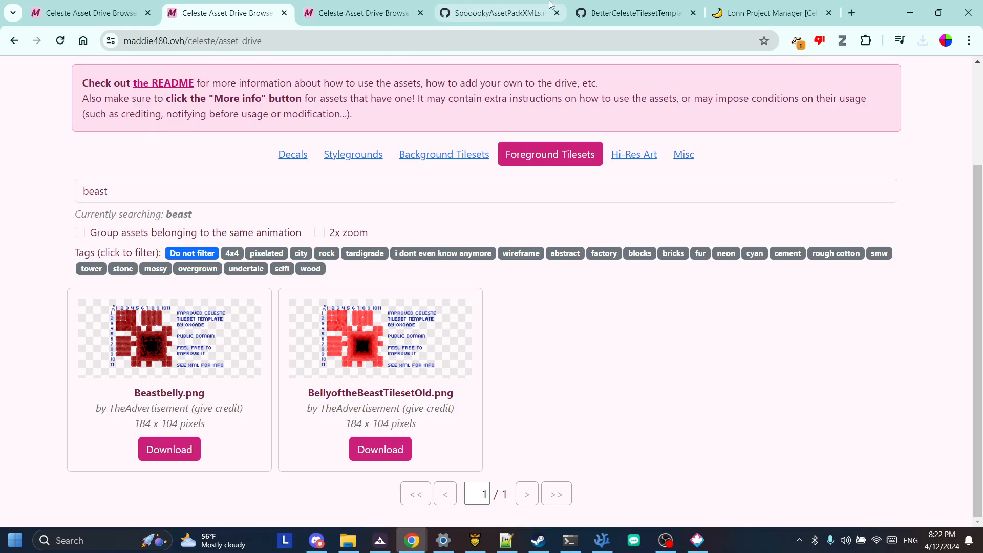
left_click(614, 6)
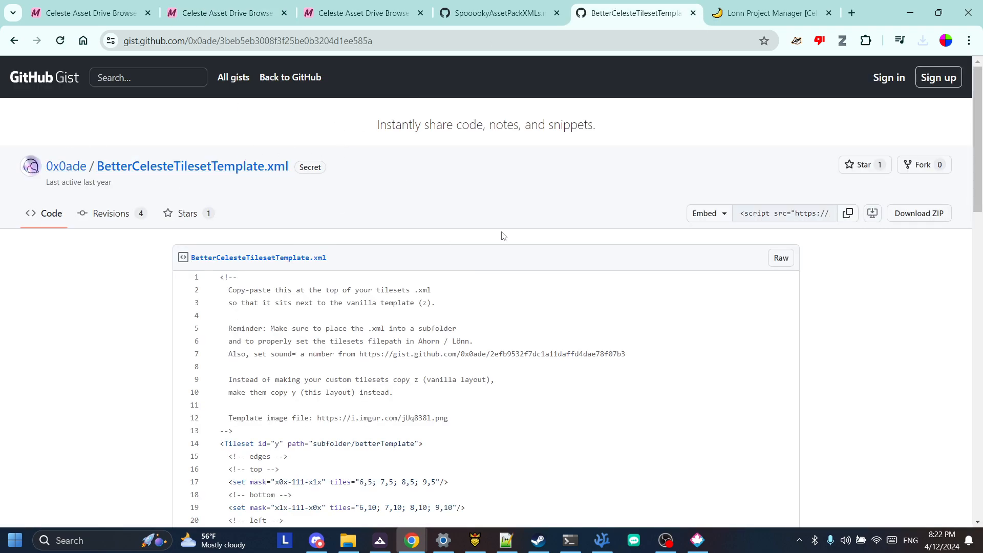
scroll(503, 235, "down", 5)
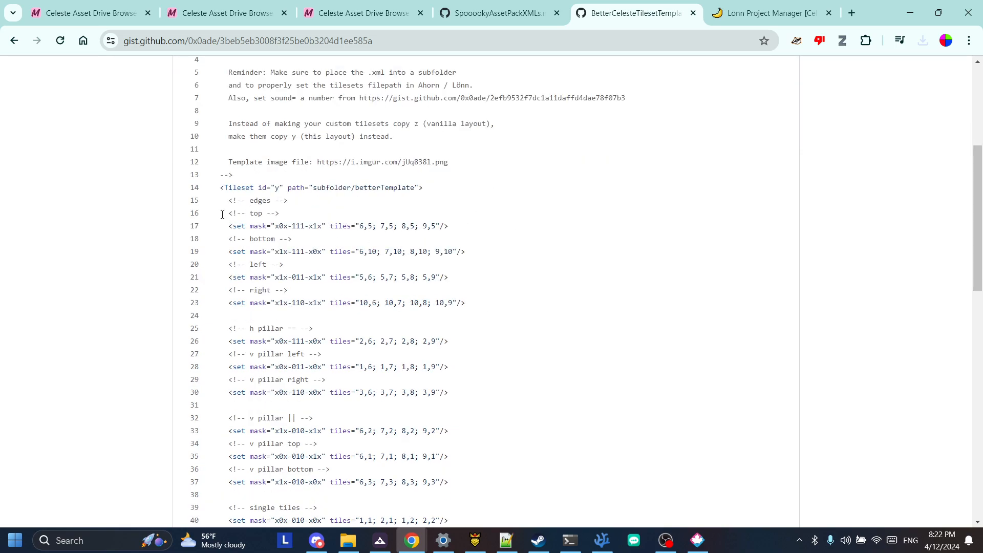
left_click_drag(228, 201, 252, 277)
scroll(251, 268, "down", 5)
scroll(250, 269, "down", 10)
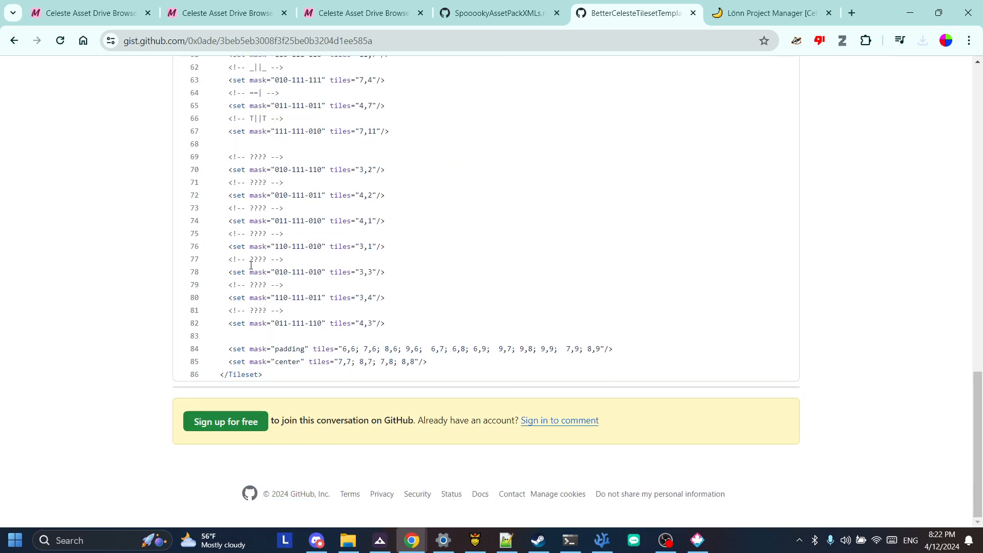
left_click(432, 363, "shift")
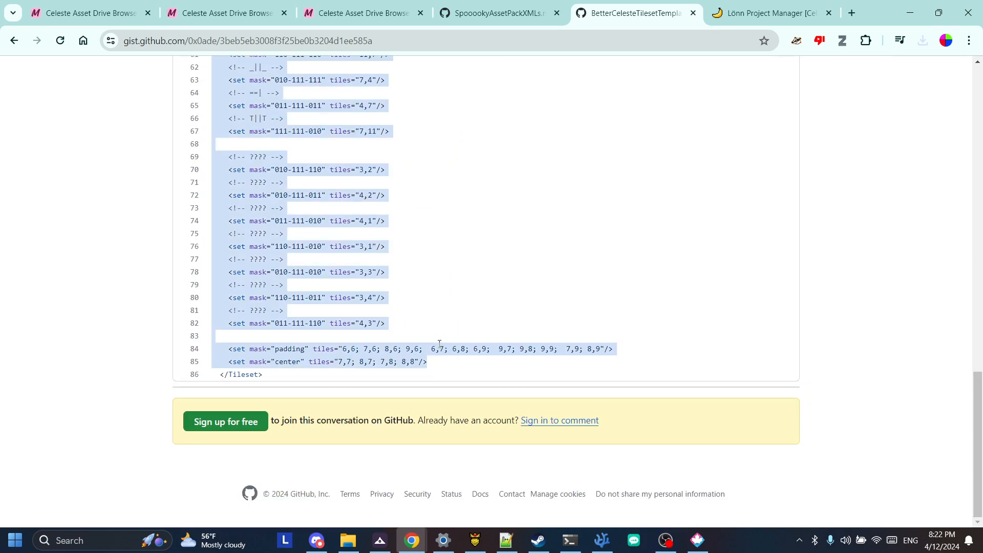
scroll(414, 285, "up", 15)
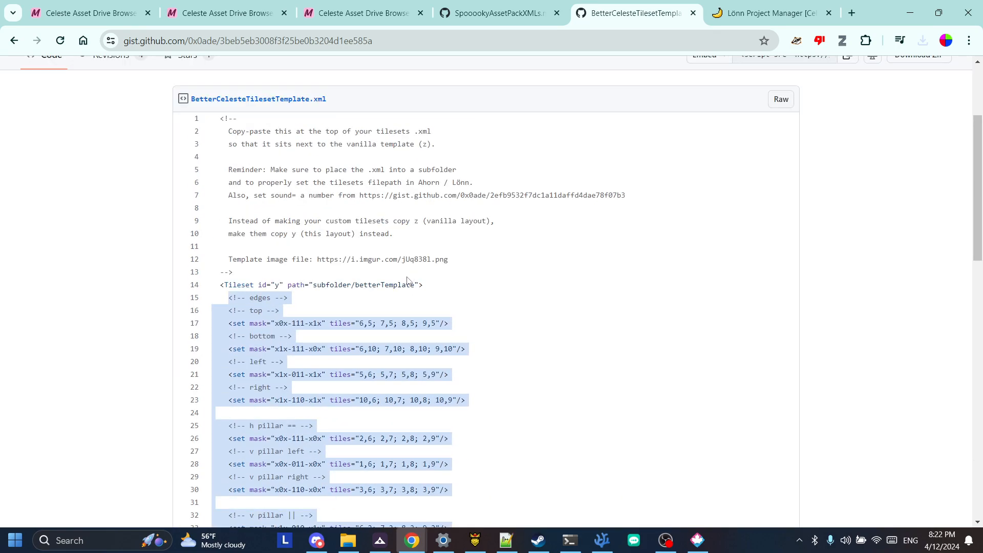
scroll(406, 292, "down", 15)
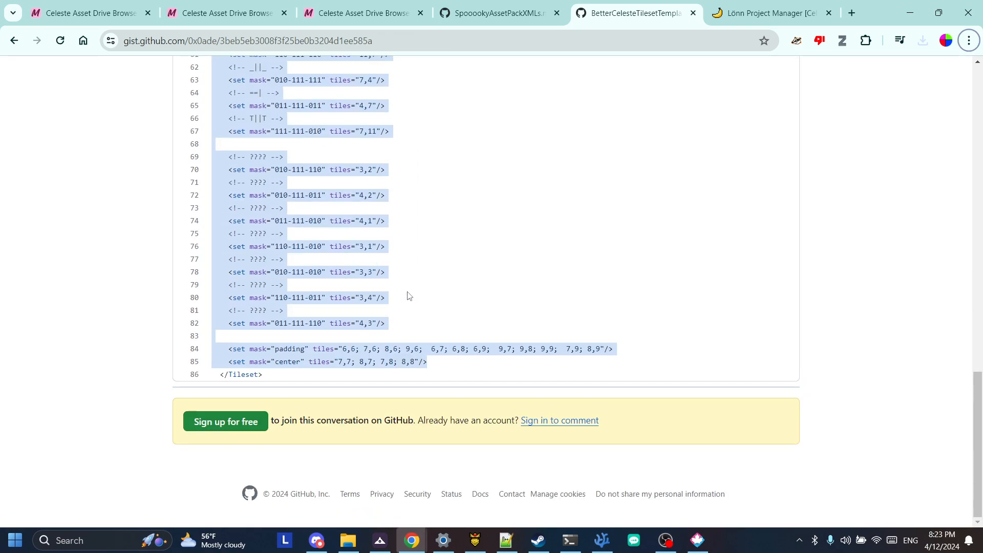
Switch back to Lönn, paste the copied mask lines as the custom mask, and import the Beastbelly tileset.
key("alt+Tab")
key("ctrl+v")
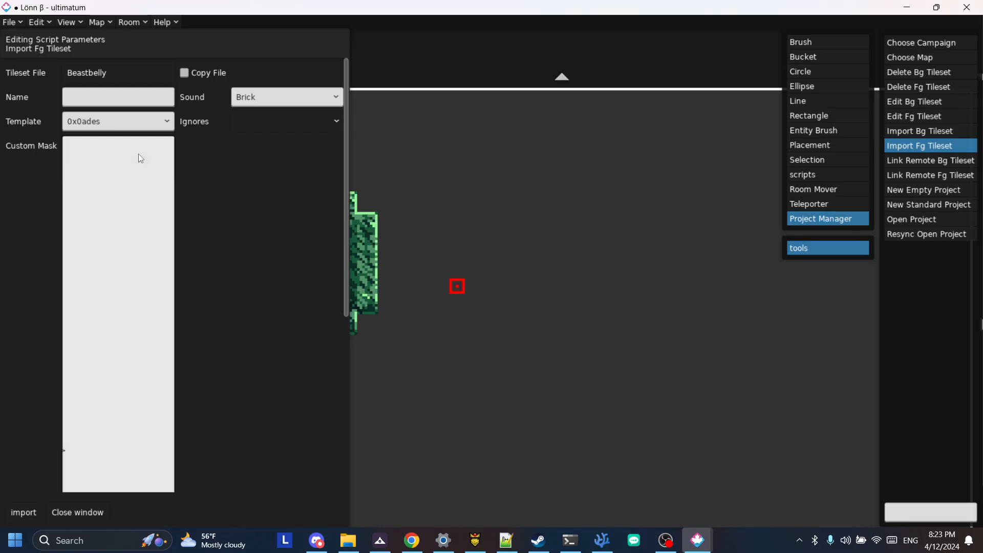
left_click(28, 513)
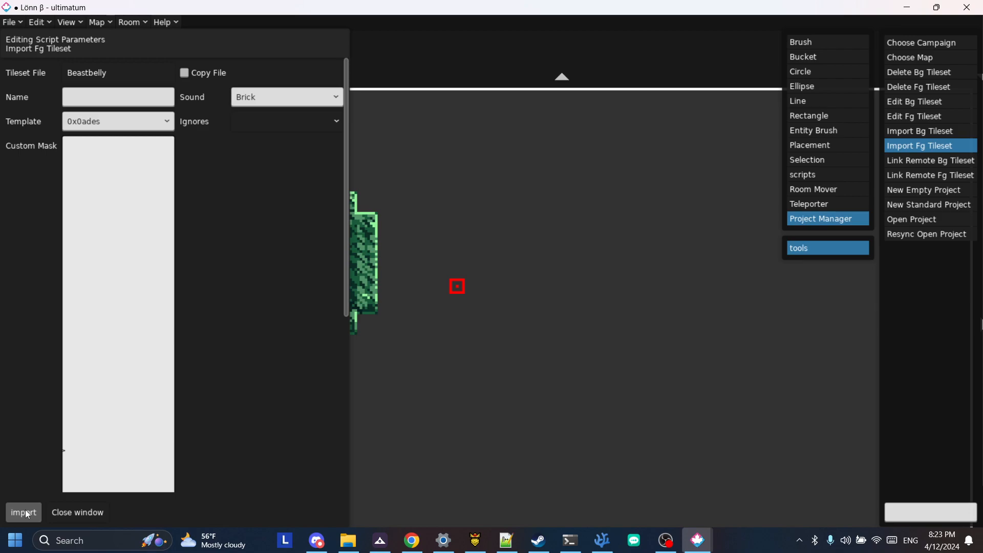
Paint a rounded blob of Beastbelly foreground tiles with the Brush, adjoining the right side of the Labgrass blob.
left_click(803, 41)
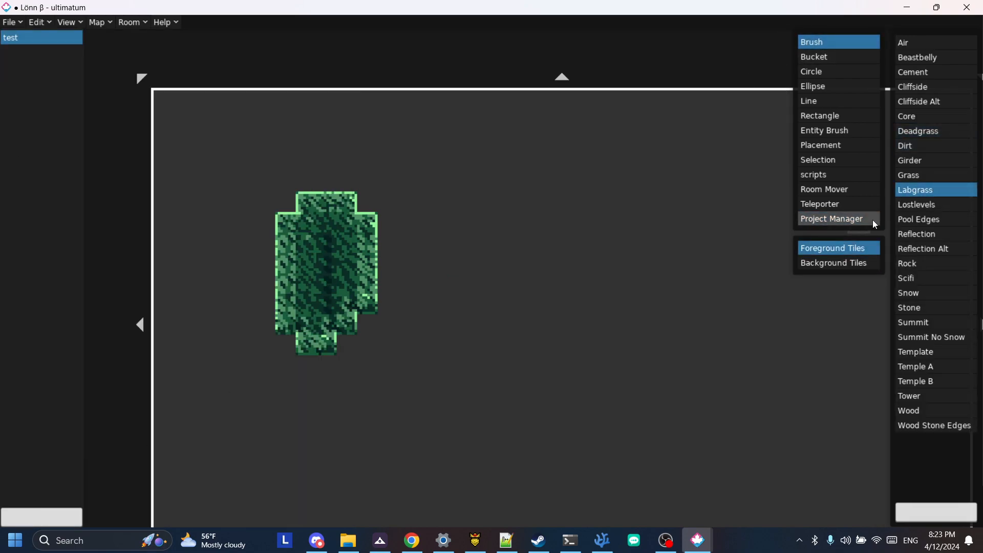
left_click(924, 57)
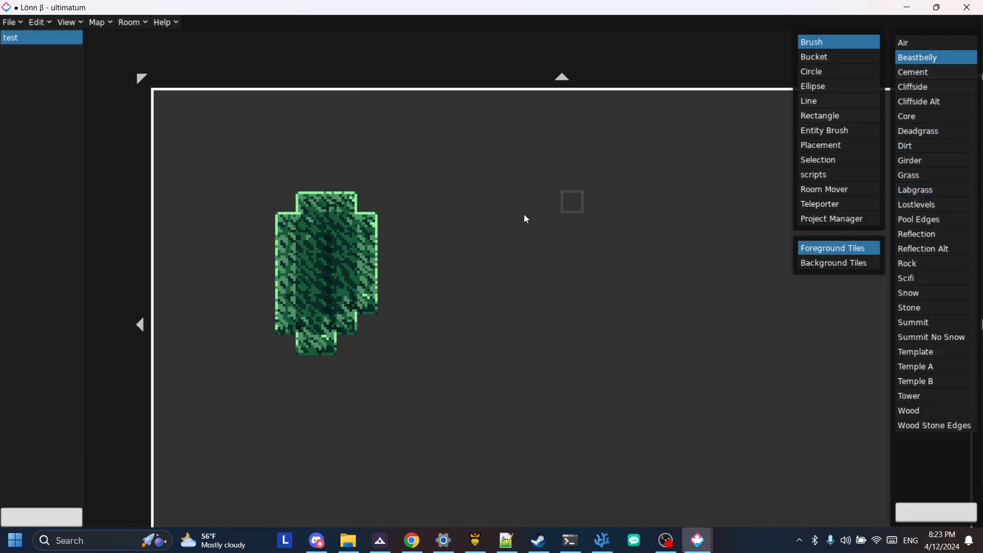
mouse_move(394, 240)
left_mouse_down()
mouse_move(452, 224)
mouse_move(459, 237)
left_mouse_up()
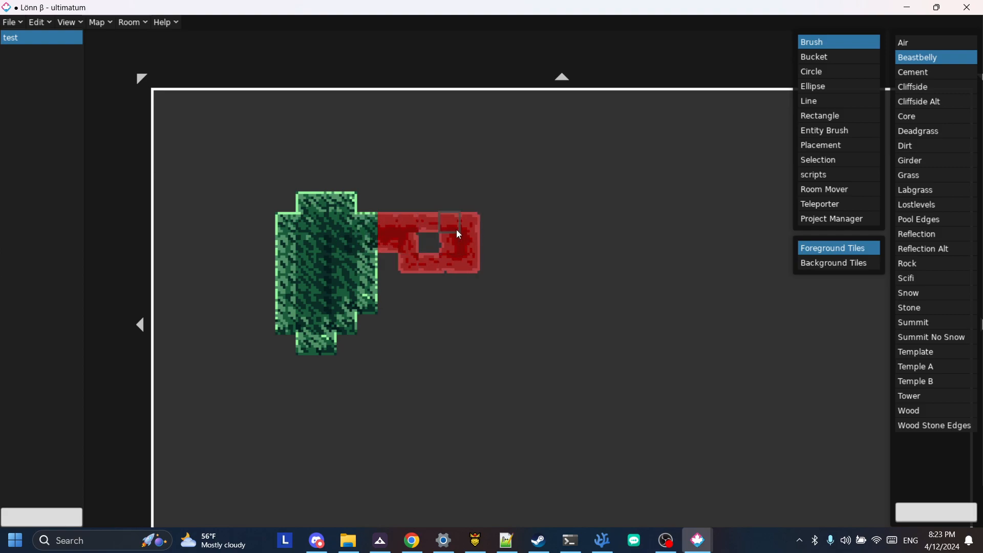
left_click_drag(390, 220, 487, 233)
mouse_move(494, 192)
left_mouse_down()
mouse_move(434, 167)
mouse_move(486, 199)
mouse_move(499, 232)
left_mouse_up()
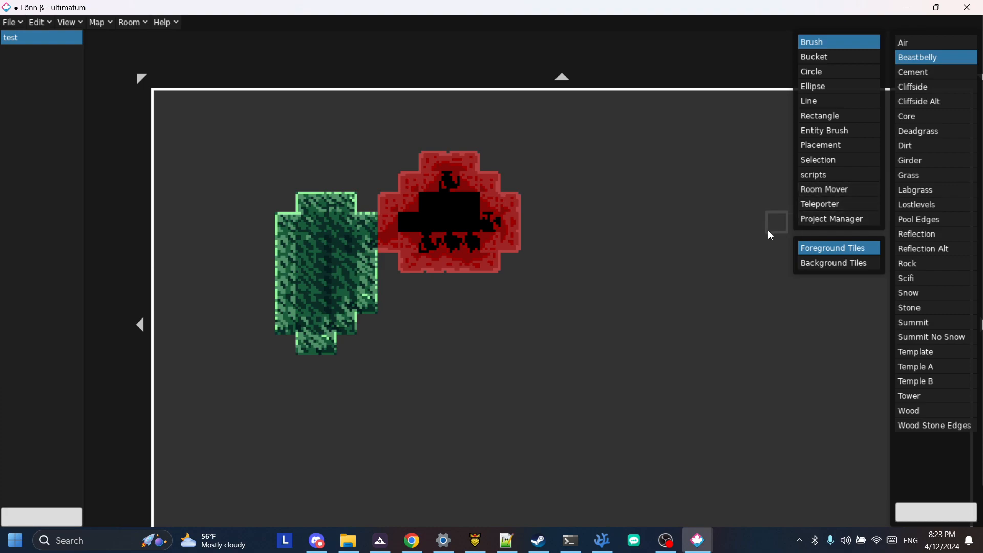
Switch to the browser and download darkMud.png from the Celeste Asset Drive foreground tilesets.
key("alt+Tab")
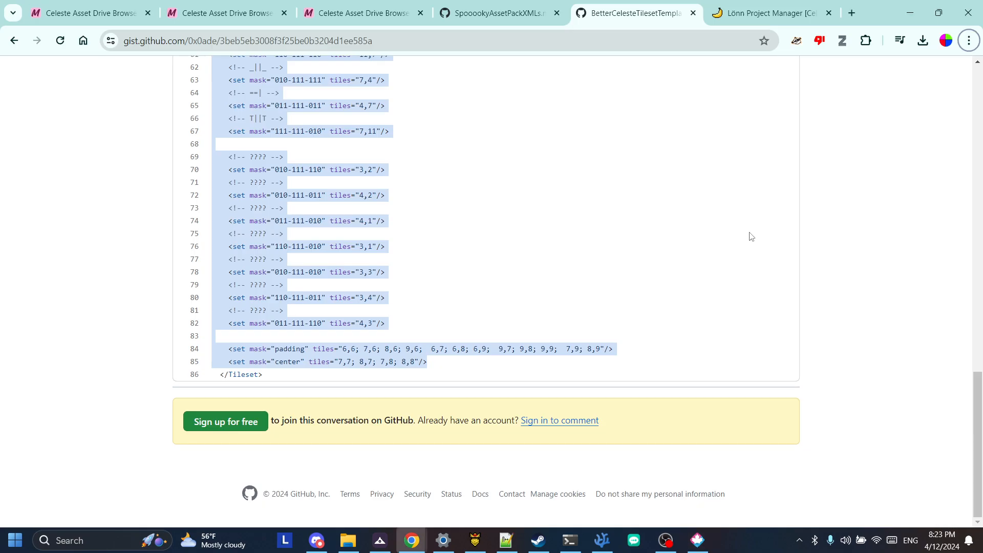
left_click(317, 12)
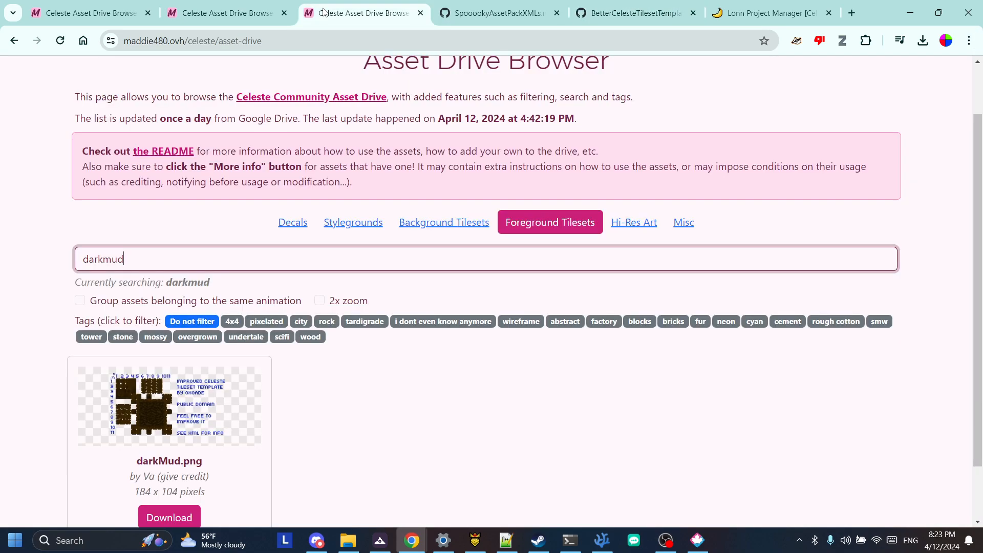
scroll(172, 376, "down", 1)
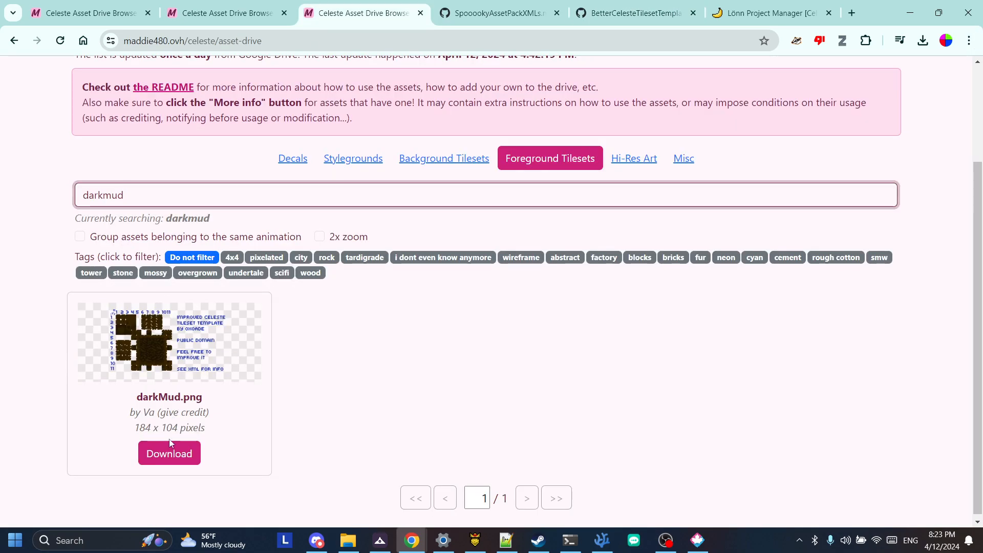
left_click(170, 453)
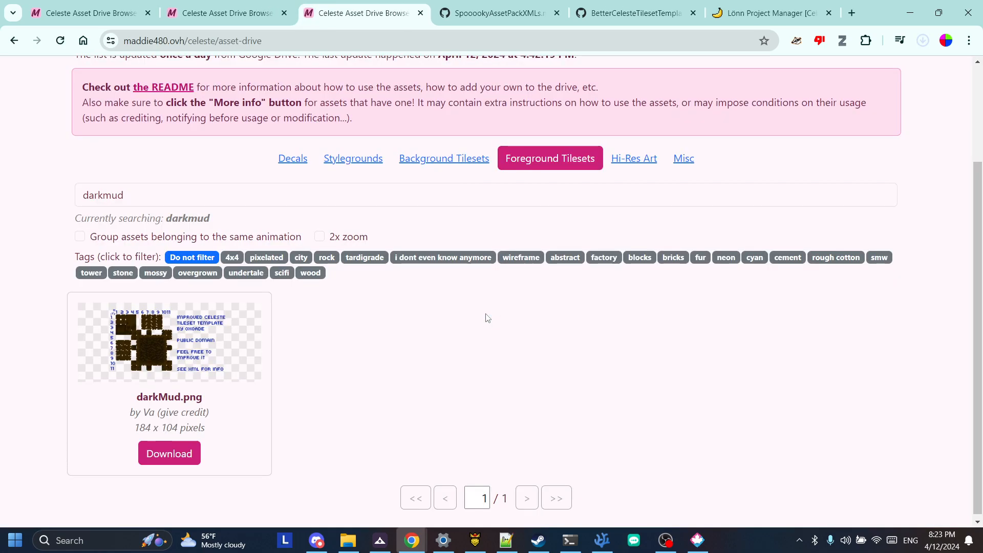
Switch back to Lönn, start a foreground tileset import with darkMud.png from the Downloads folder, and name it DarkMud.
key("alt+Tab")
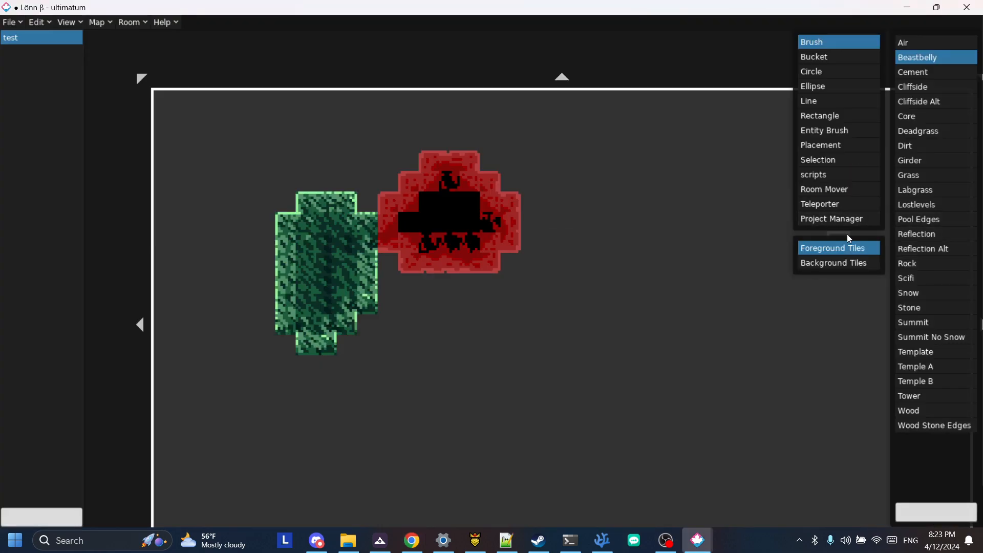
left_click(842, 219)
left_click(585, 235)
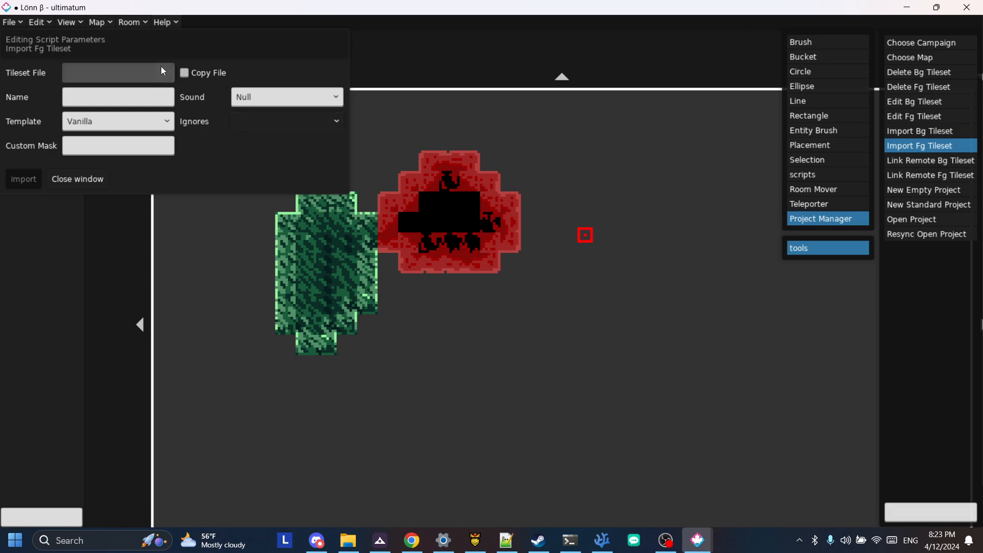
left_click(146, 69)
scroll(56, 164, "up", 3)
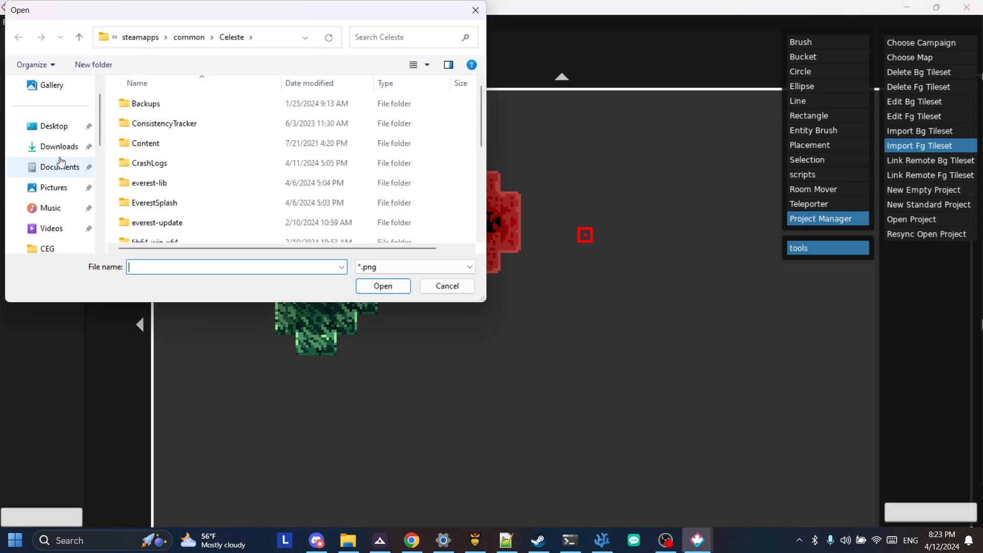
left_click(59, 146)
left_click(155, 121)
left_click(376, 285)
left_click(165, 102)
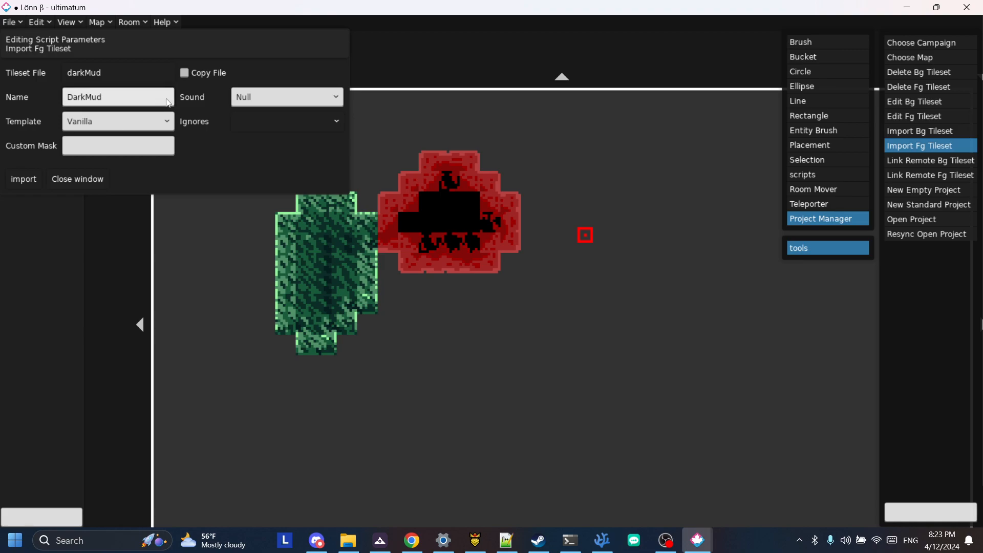
Set the sound of the DarkMud foreground tileset to Dirt.
left_click(336, 99)
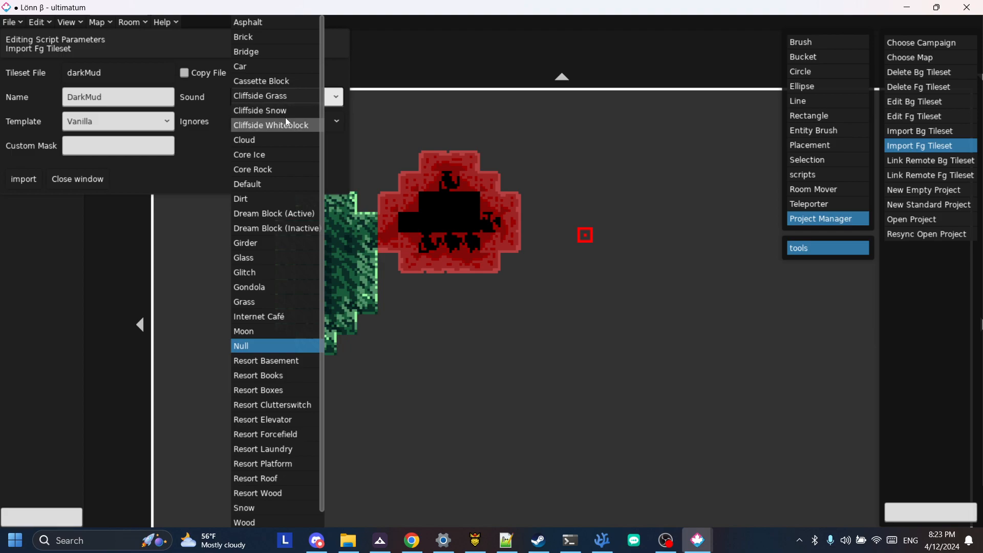
scroll(274, 355, "down", 1)
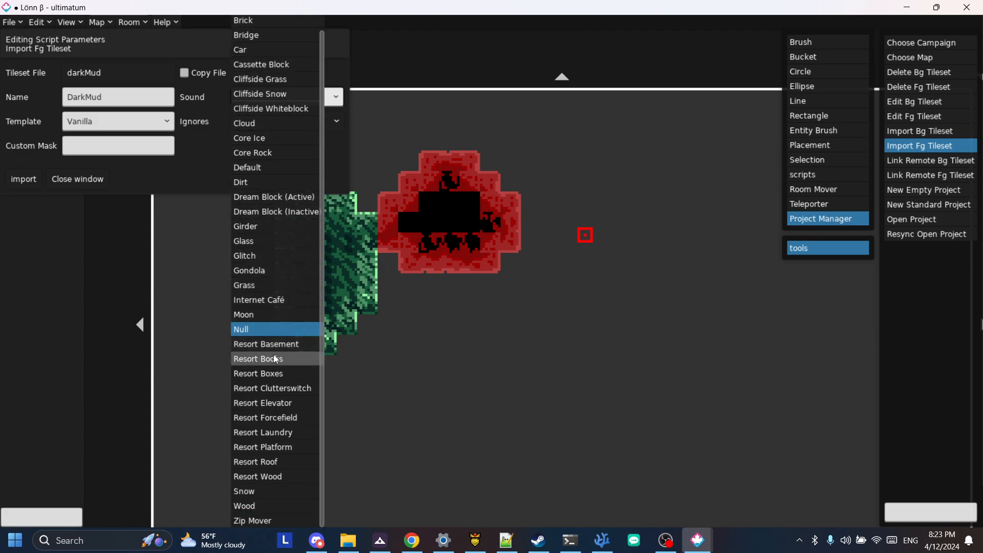
scroll(274, 355, "up", 1)
left_click(268, 203)
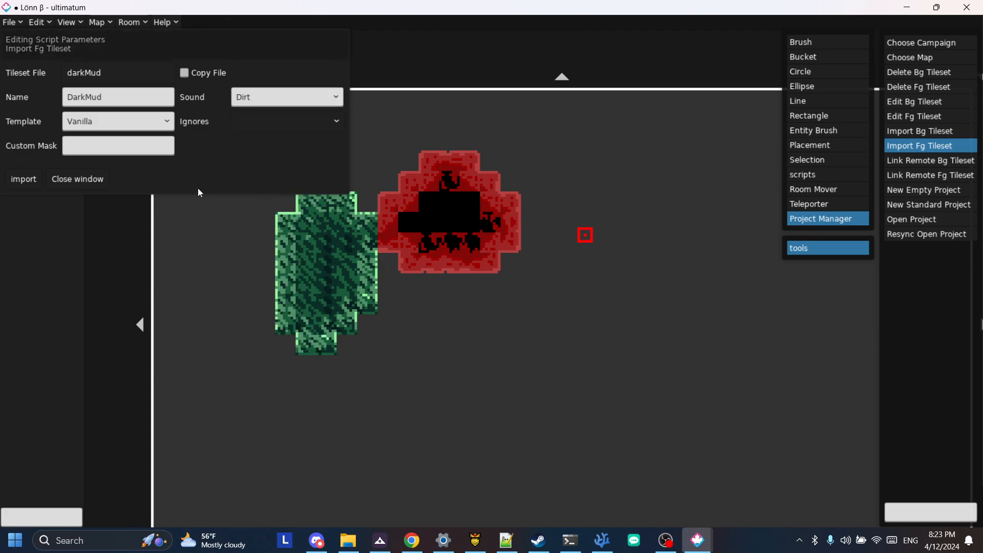
Choose the 0x0ades template for the DarkMud tileset and import it.
left_click(167, 119)
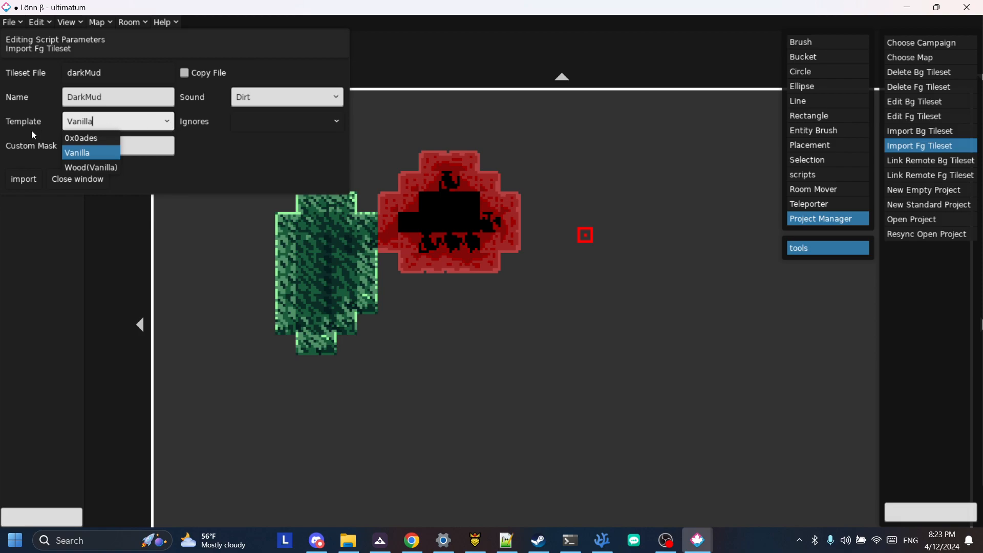
left_click(88, 139)
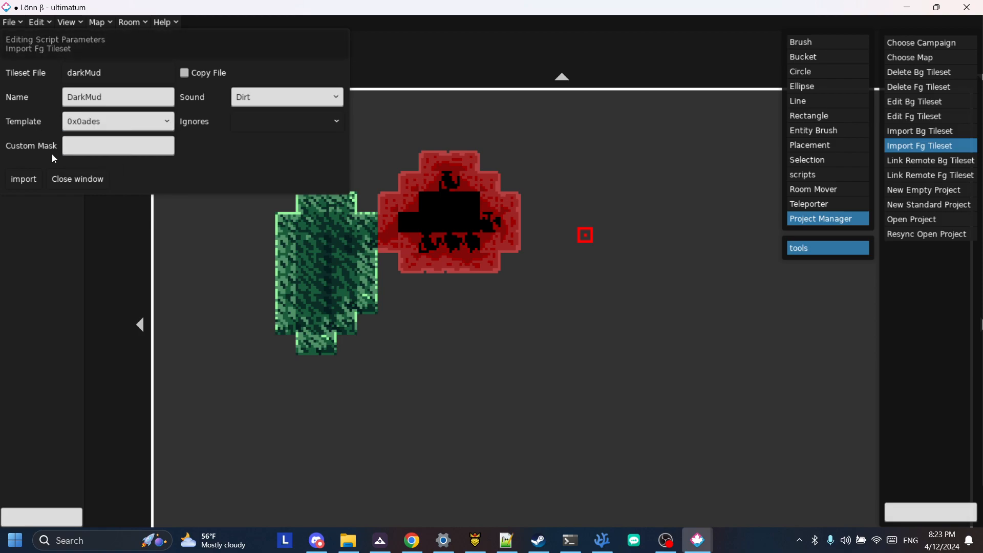
left_click(30, 181)
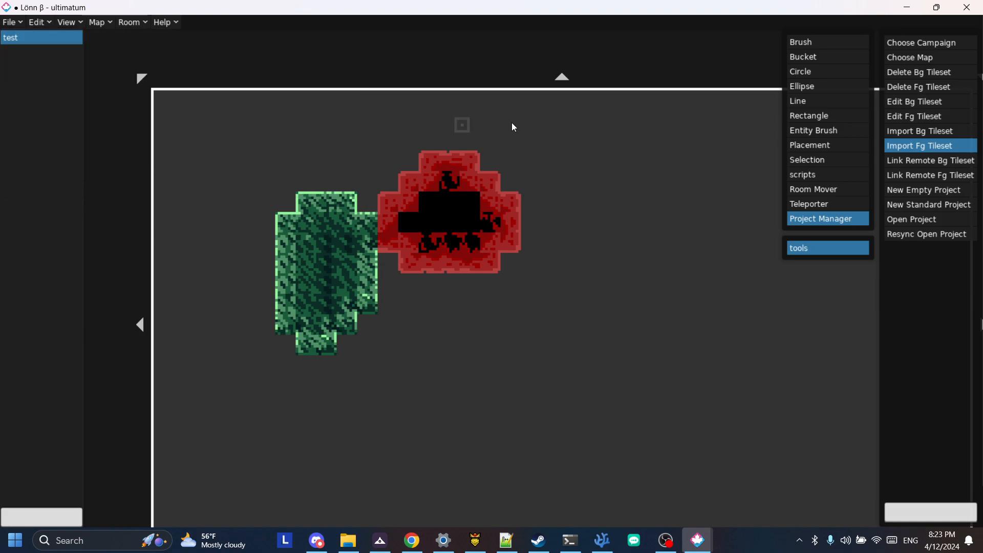
Paint a patch of DarkMud foreground tiles with the Brush between the Labgrass blob and the underside of the Beastbelly blob.
left_click(815, 46)
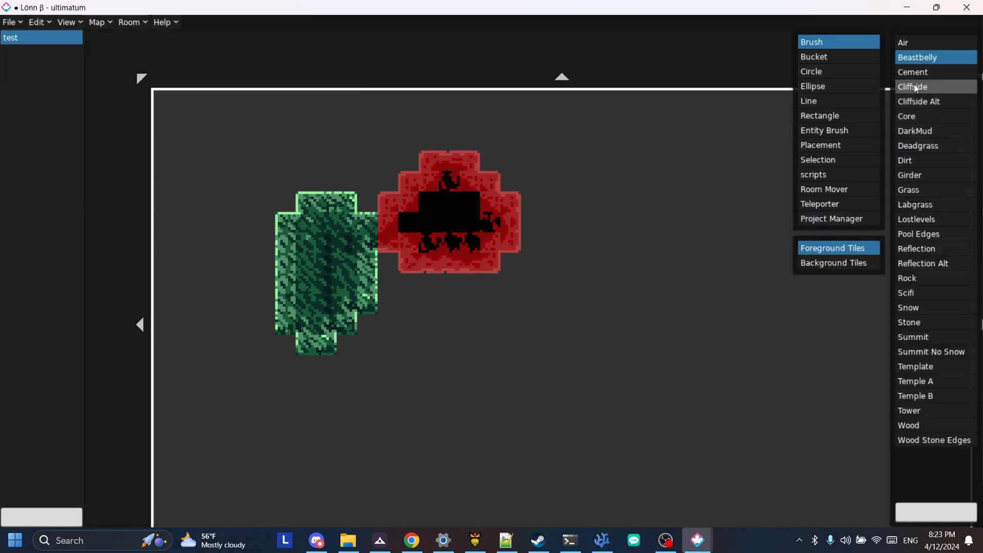
left_click(927, 131)
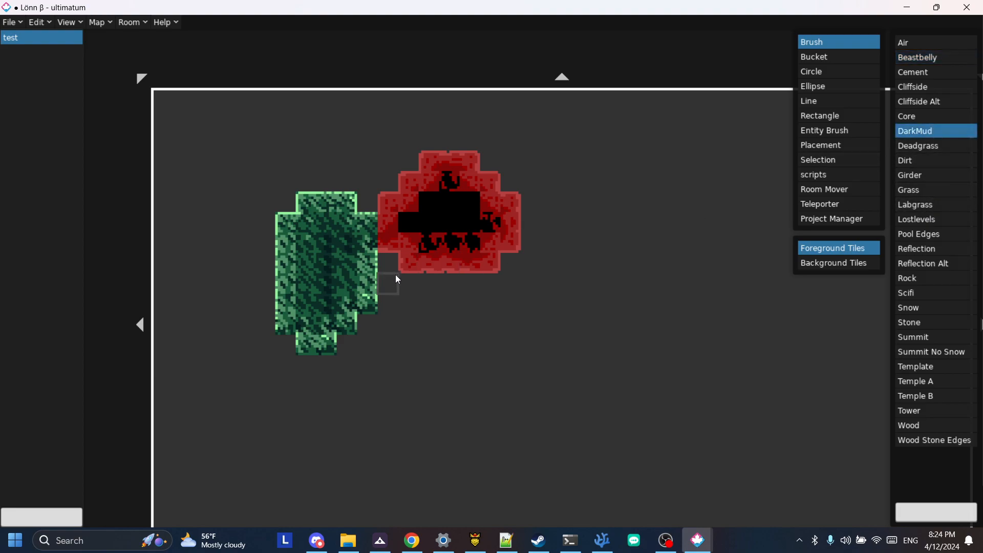
mouse_move(390, 270)
left_mouse_down()
mouse_move(389, 308)
mouse_move(441, 313)
mouse_move(379, 321)
left_mouse_up()
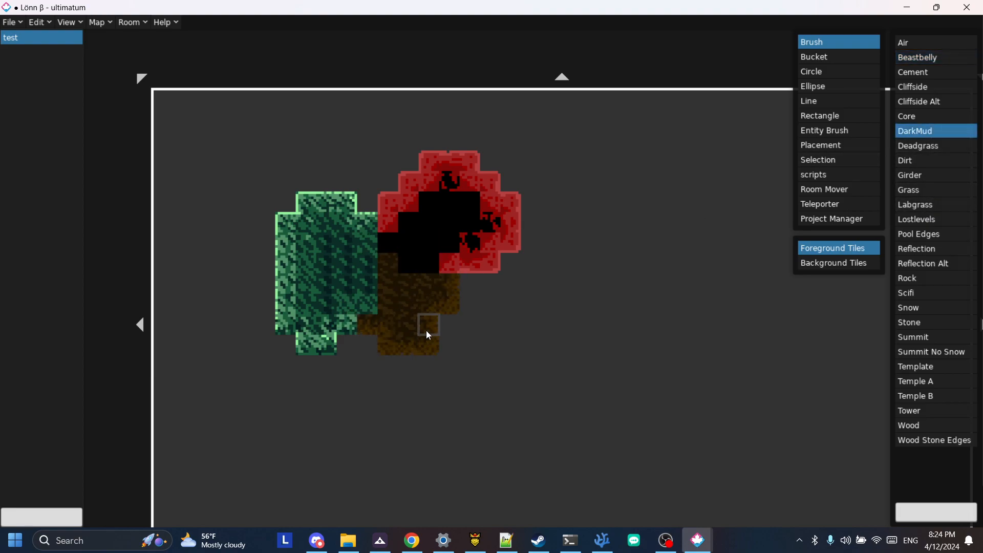
Open the DarkMud foreground tileset's settings with Project Manager's Edit Fg Tileset tool, and close them without changes.
left_click(828, 219)
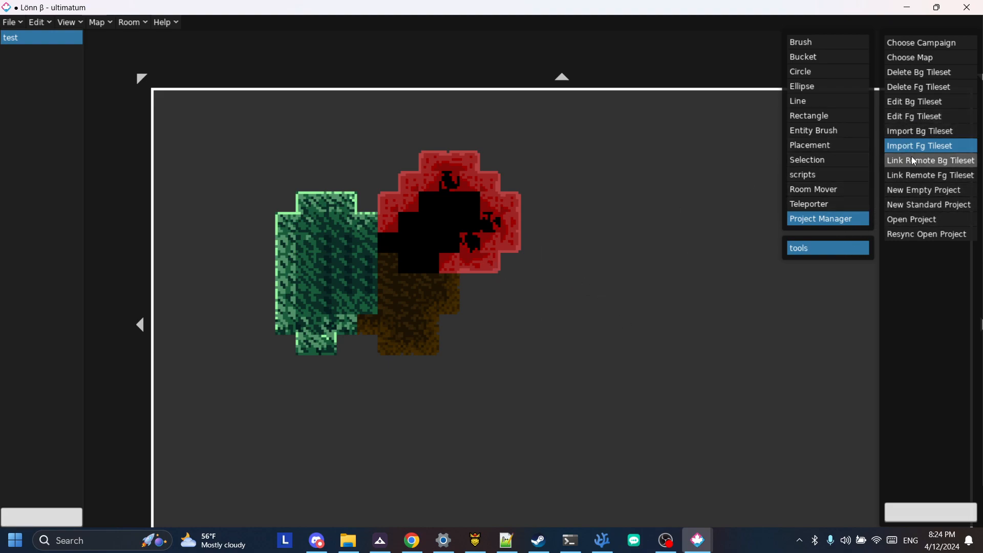
left_click(917, 118)
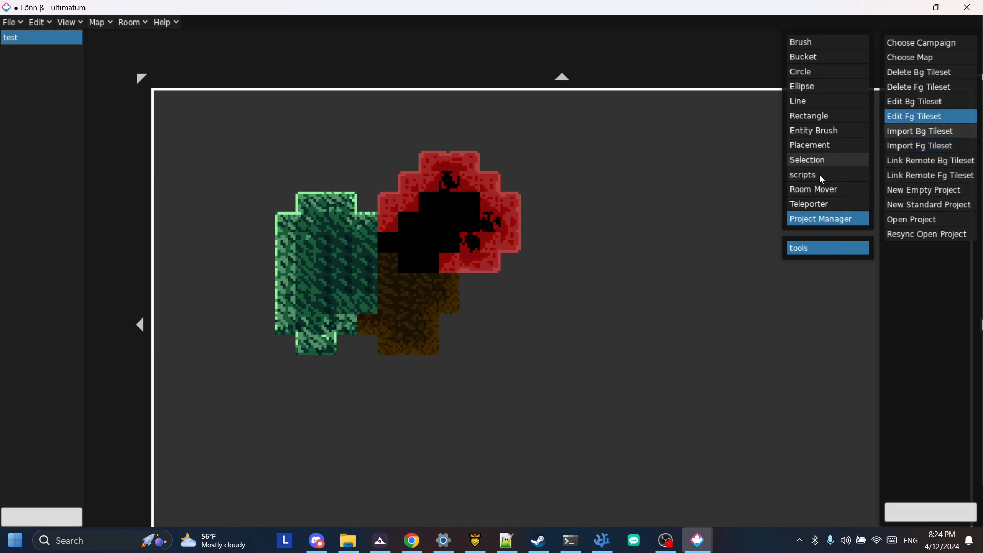
left_click(510, 336)
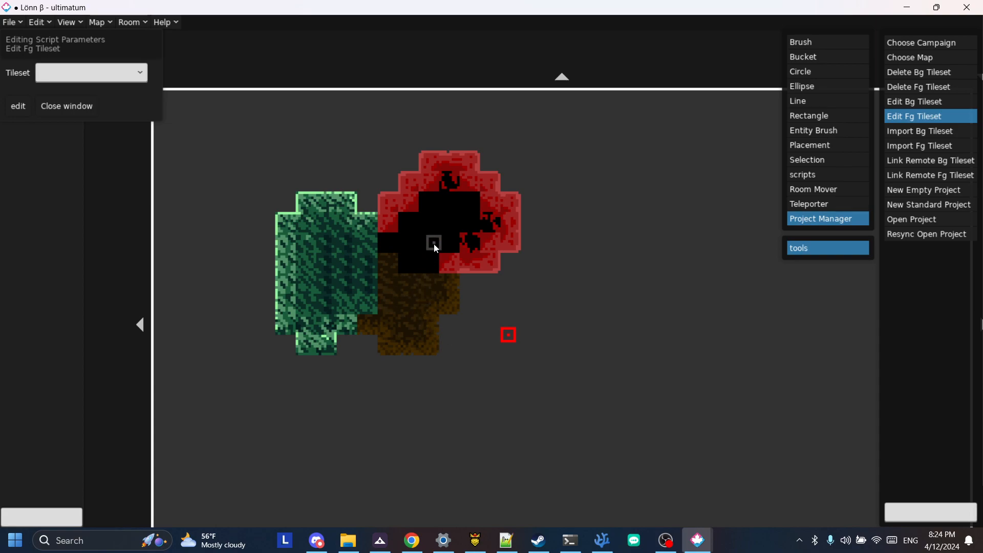
left_click(141, 73)
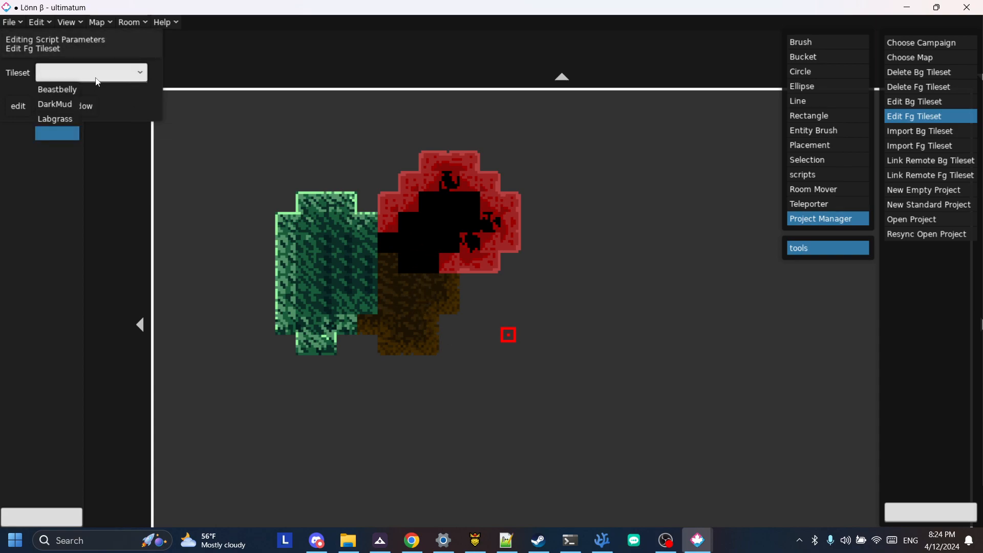
left_click(62, 100)
left_click(18, 107)
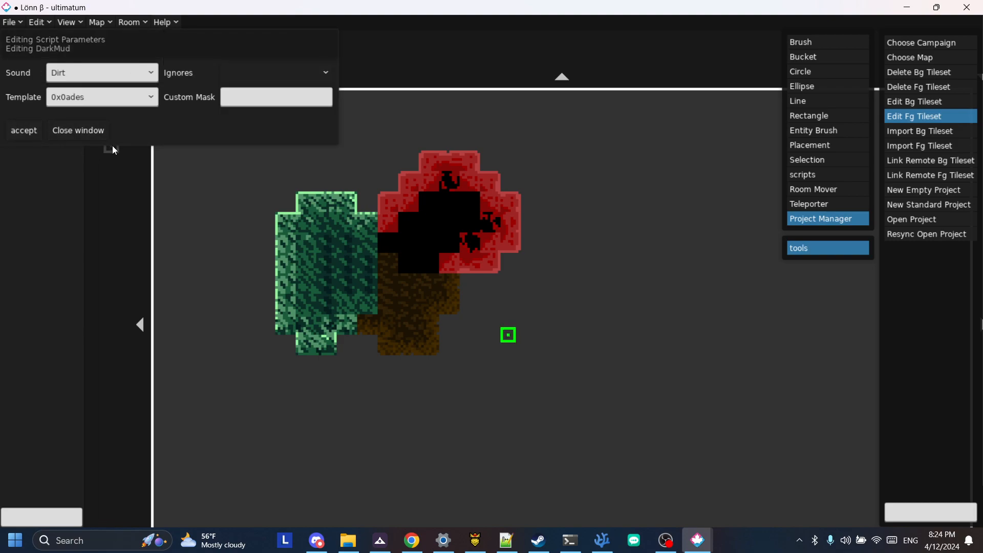
left_click(100, 125)
Edit the Beastbelly foreground tileset so that it ignores only DarkMud, and accept the change.
left_click(494, 308)
left_click(140, 73)
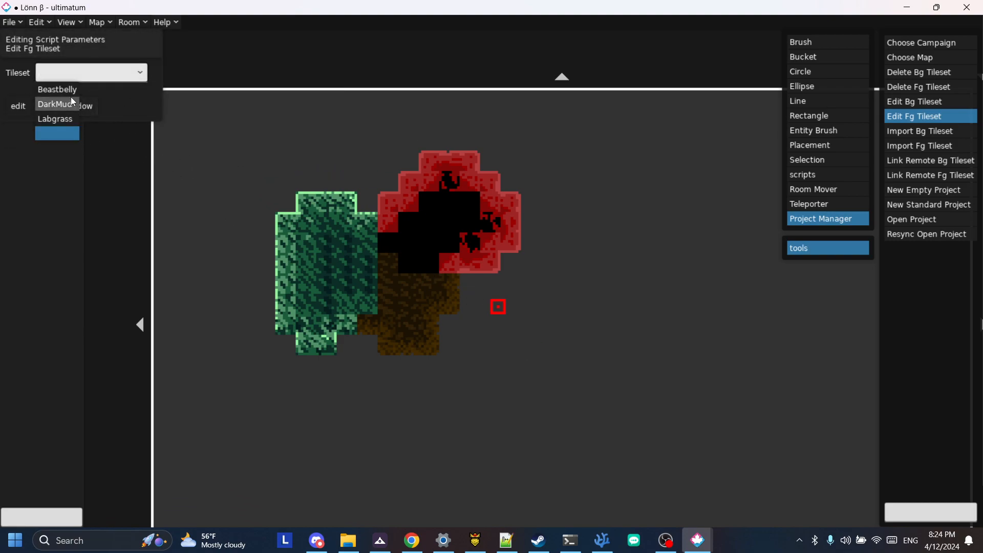
left_click(57, 89)
left_click(29, 100)
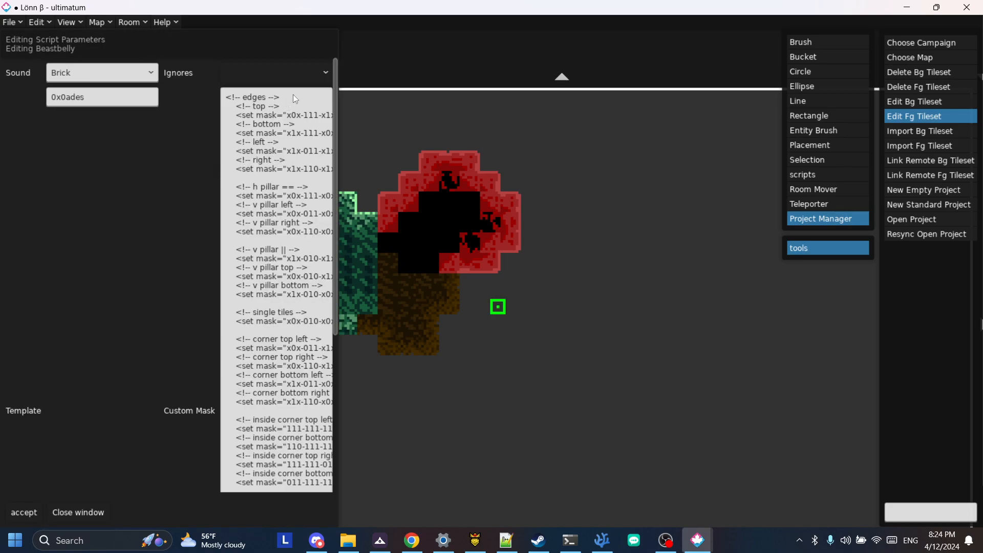
left_click(324, 72)
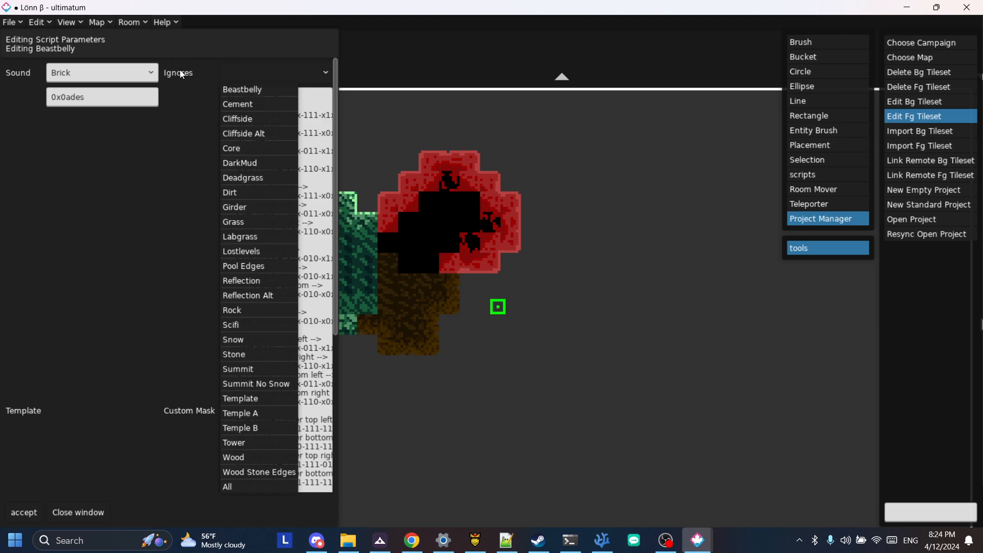
mouse_move(179, 70)
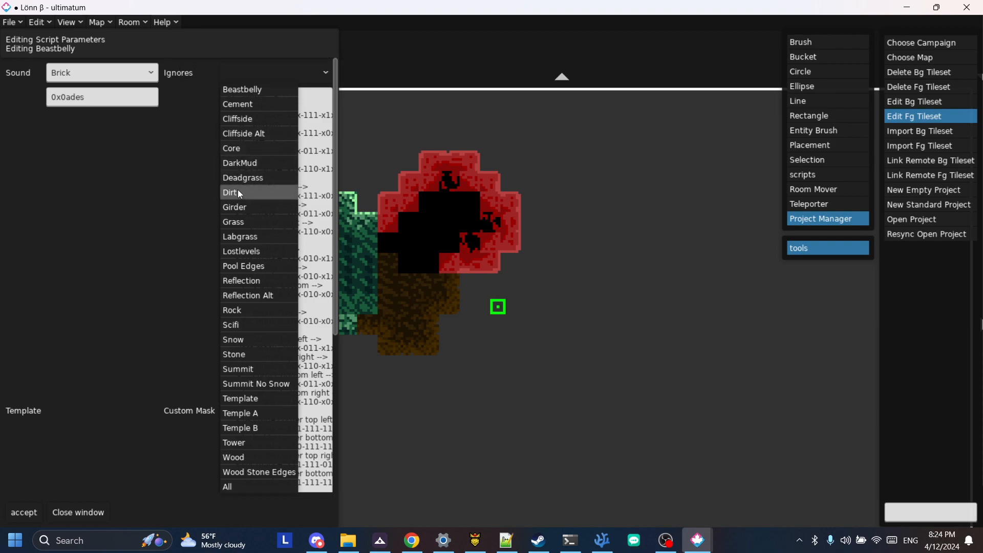
left_click(239, 164)
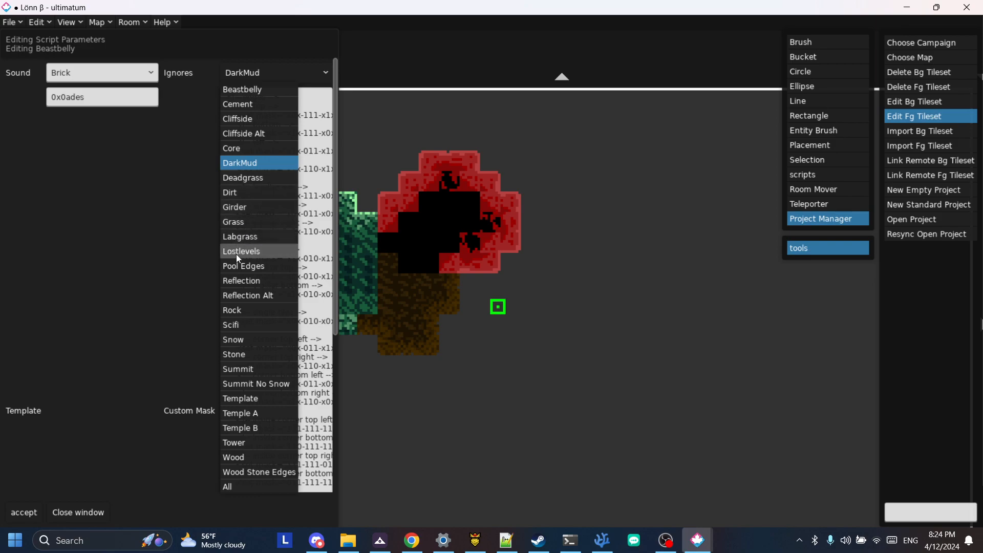
left_click(240, 235)
left_click(239, 235)
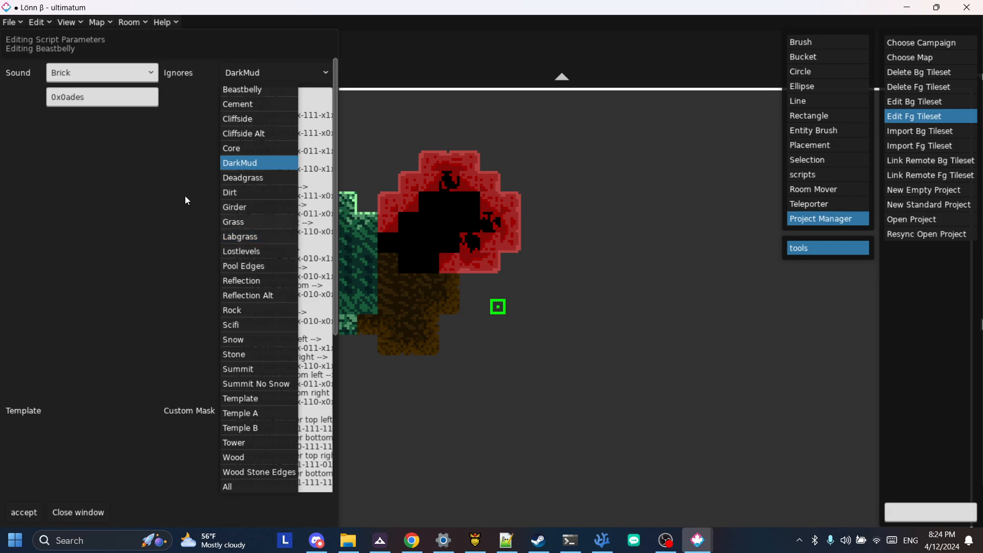
left_click(177, 191)
left_click(24, 512)
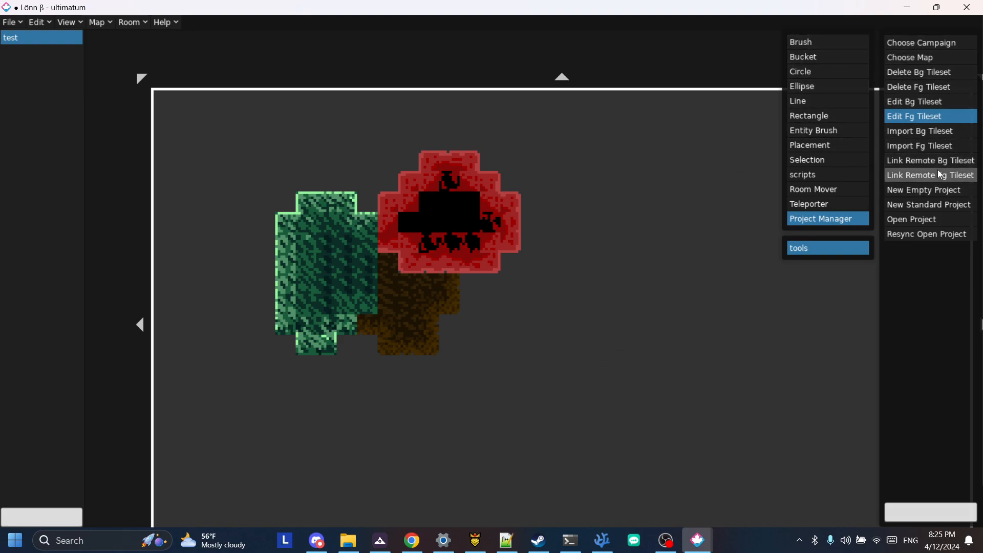
Choose the Link Remote Fg Tileset tool and switch to the SpooookyAssetPackXMLs.md gist in Chrome.
left_click(927, 176)
key("alt+Tab")
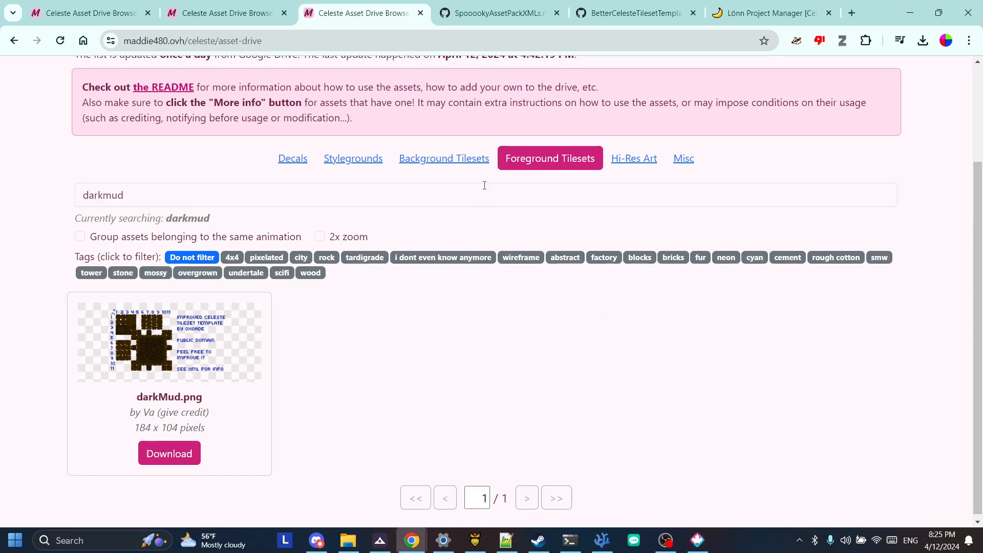
left_click(504, 13)
key("alt+Tab")
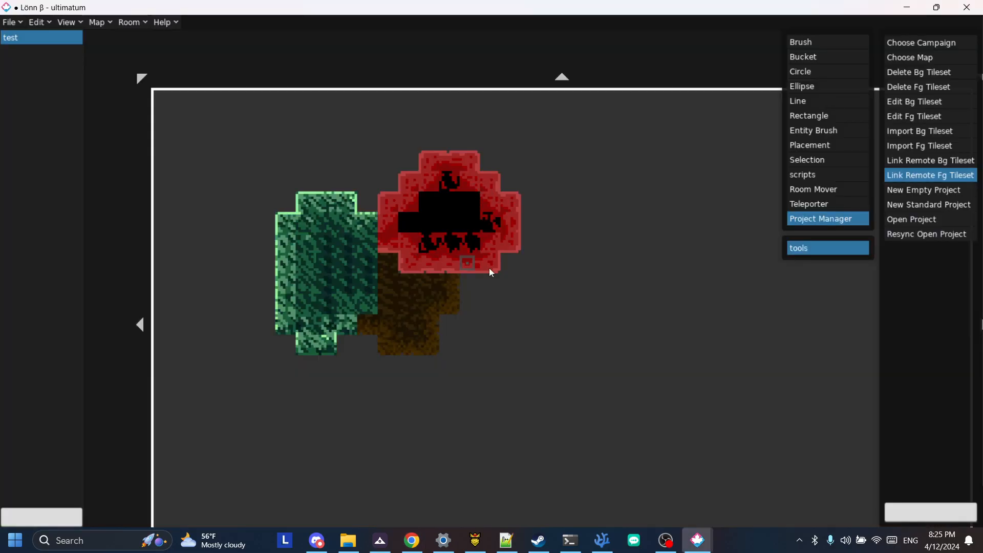
key("alt+Tab")
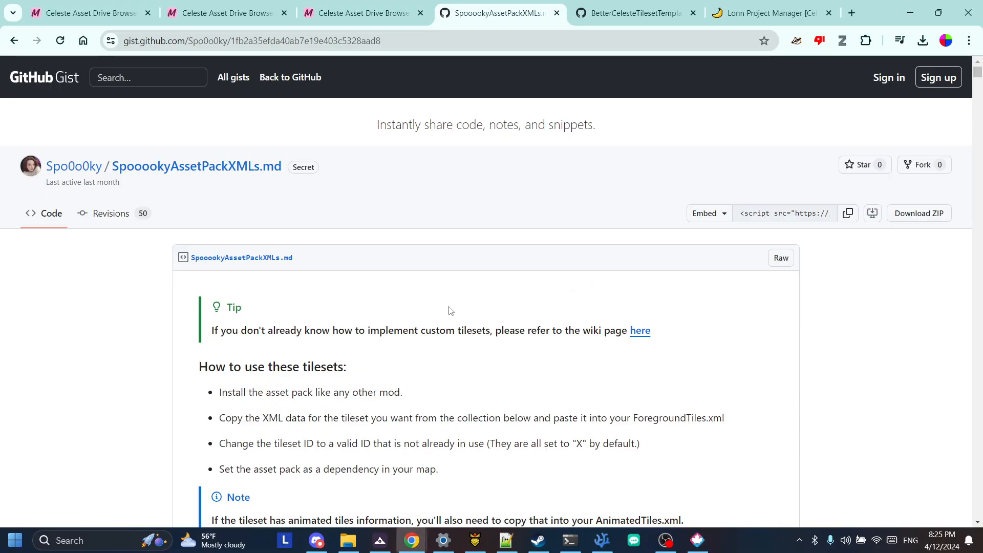
Browse the gist's tilesets to Butternut Leaves and expand its tileset XML data.
scroll(418, 319, "down", 6)
scroll(418, 319, "down", 15)
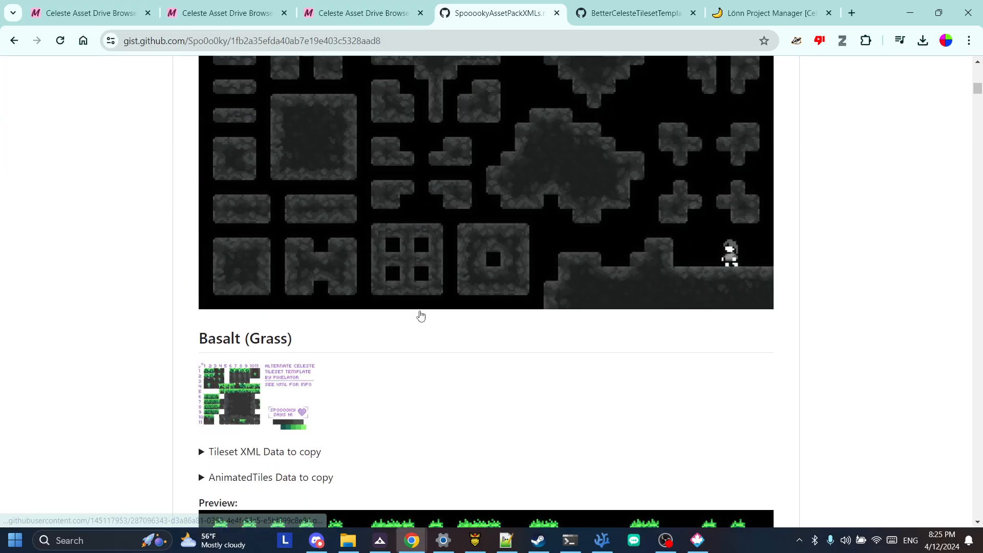
scroll(420, 310, "down", 20)
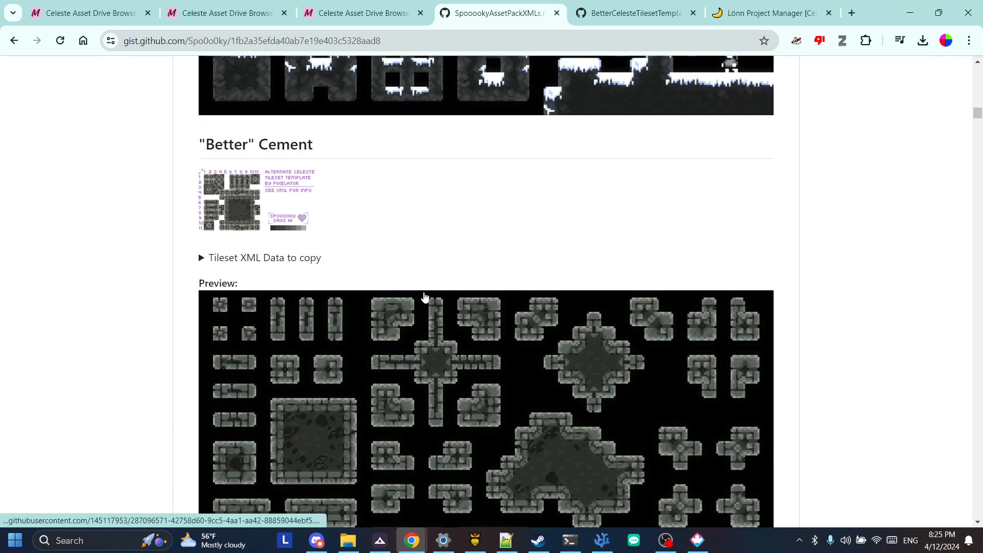
scroll(424, 283, "down", 12)
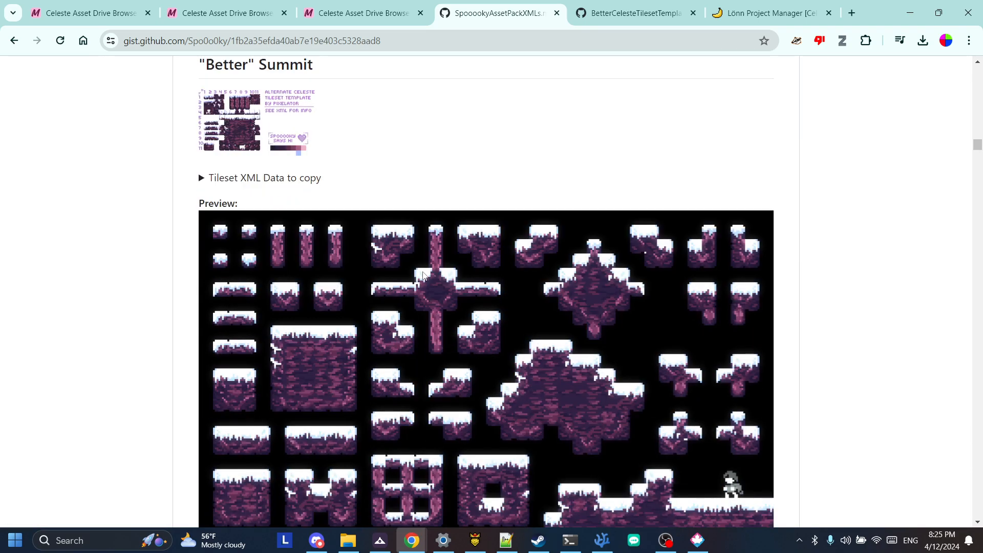
scroll(424, 276, "down", 18)
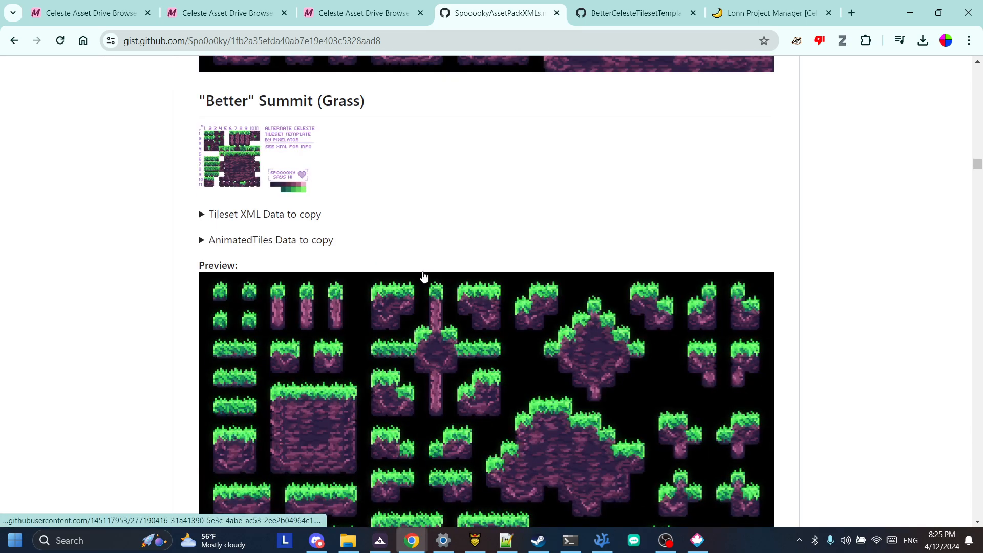
scroll(422, 275, "down", 20)
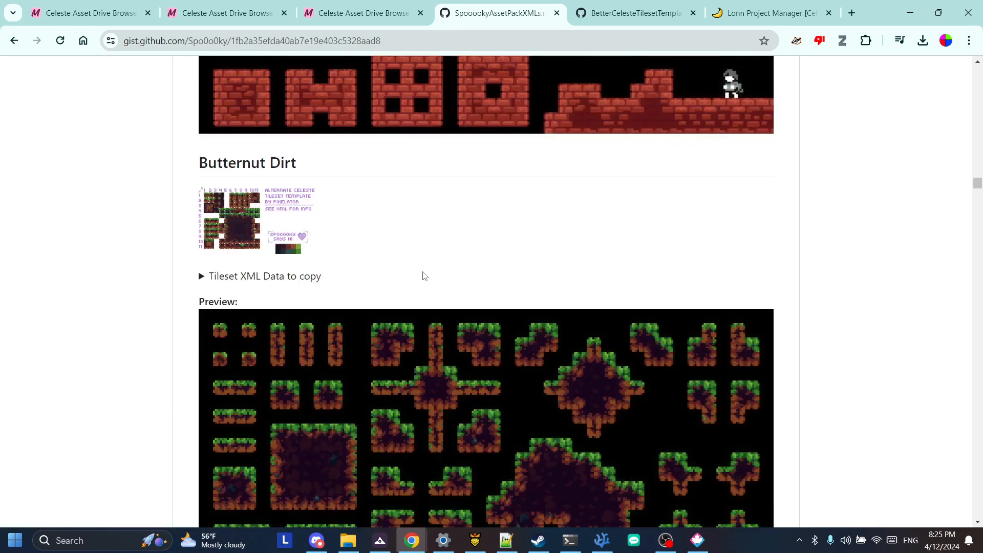
scroll(424, 271, "down", 12)
scroll(418, 264, "up", 1)
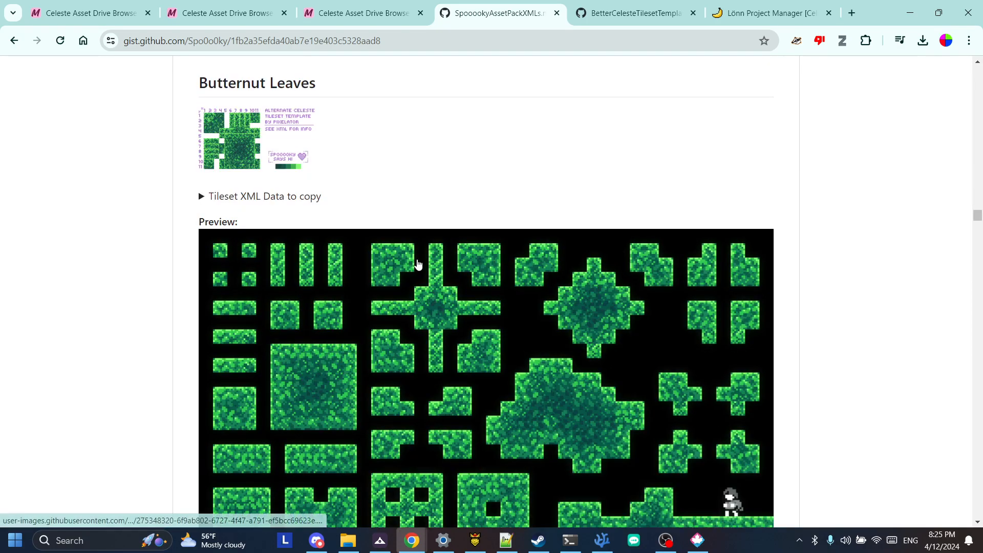
left_click(201, 196)
scroll(394, 243, "down", 1)
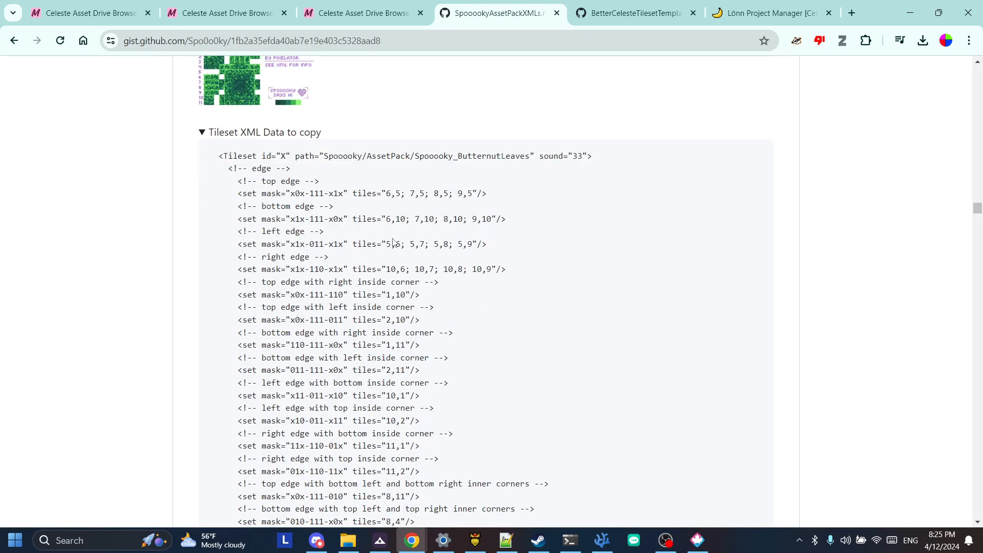
Start a remote foreground tileset link in Lönn and copy Spooooky/AssetPack/Spooooky_ButternutLeaves from the gist's XML into its path.
key("alt+Tab")
left_click(572, 284)
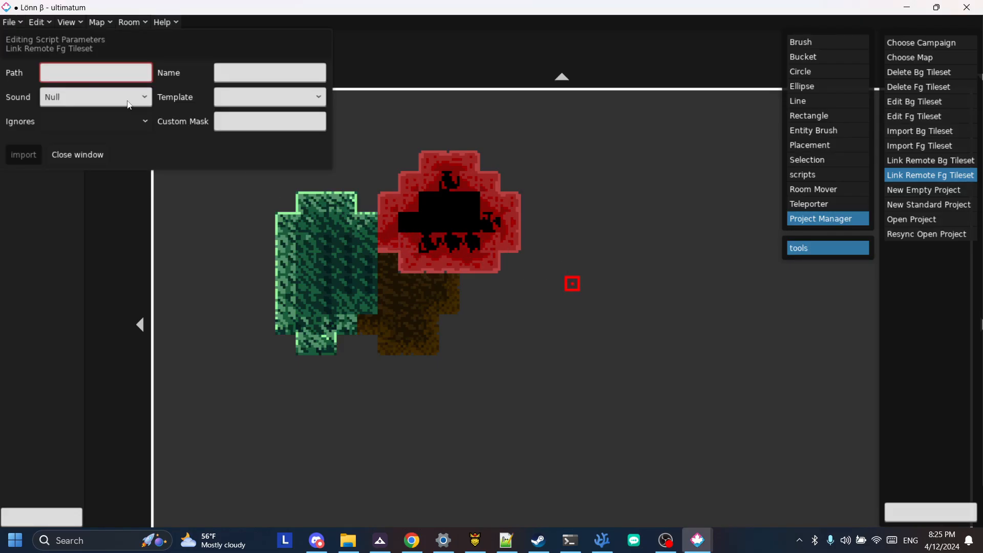
key("alt+Tab")
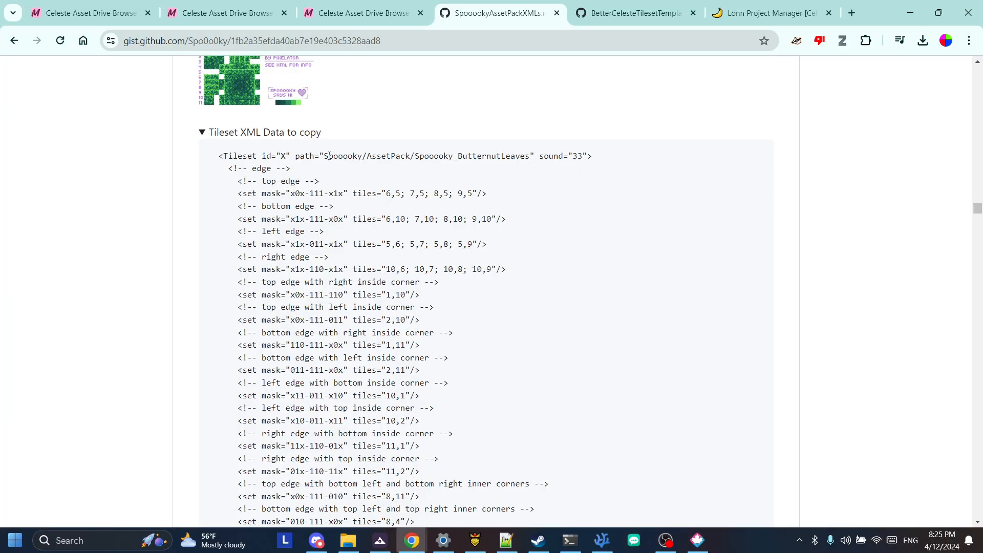
left_click_drag(324, 154, 529, 152)
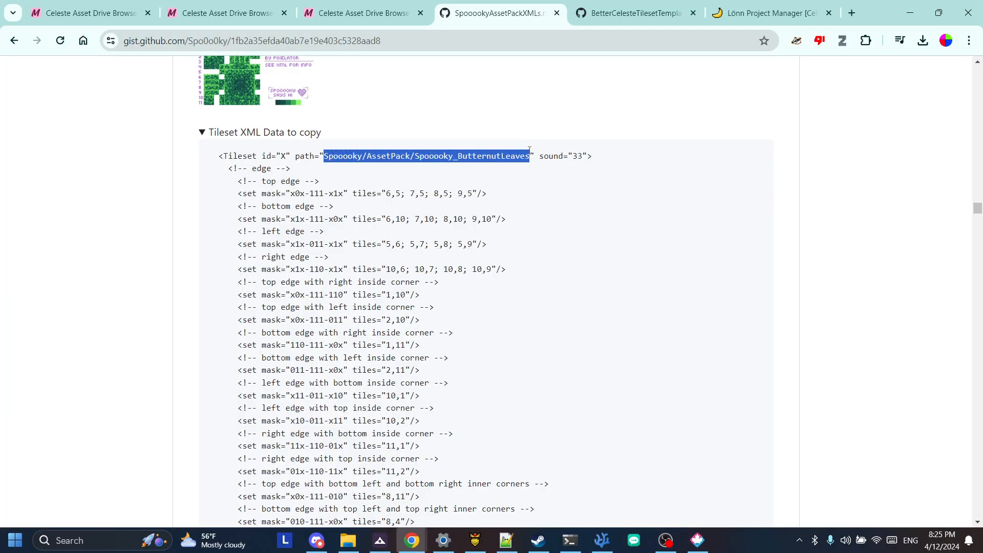
key("ctrl+c")
key("alt+Tab")
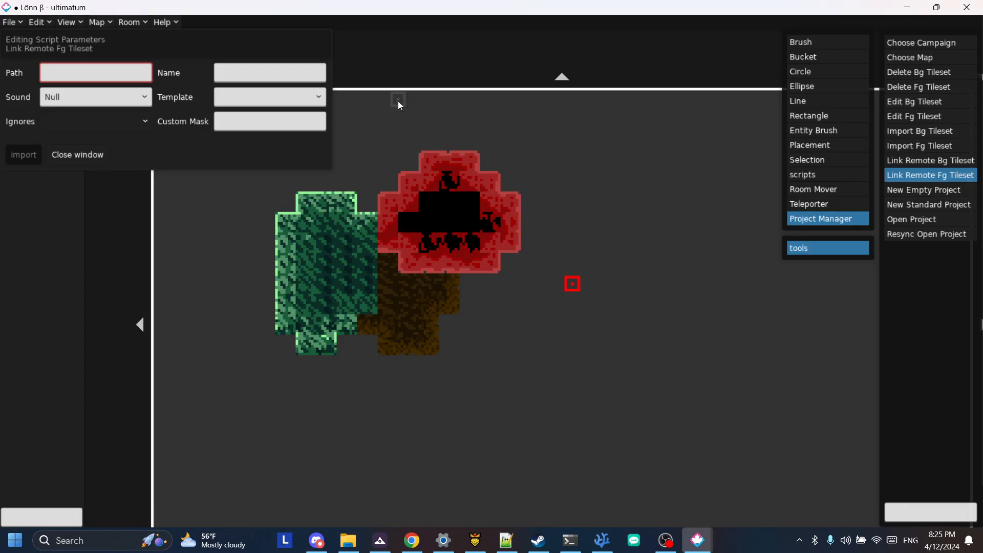
left_click(111, 72)
key("ctrl+v")
Name the linked tileset Butternut Leaves and set its sound to Grass.
left_click(250, 73)
type("B")
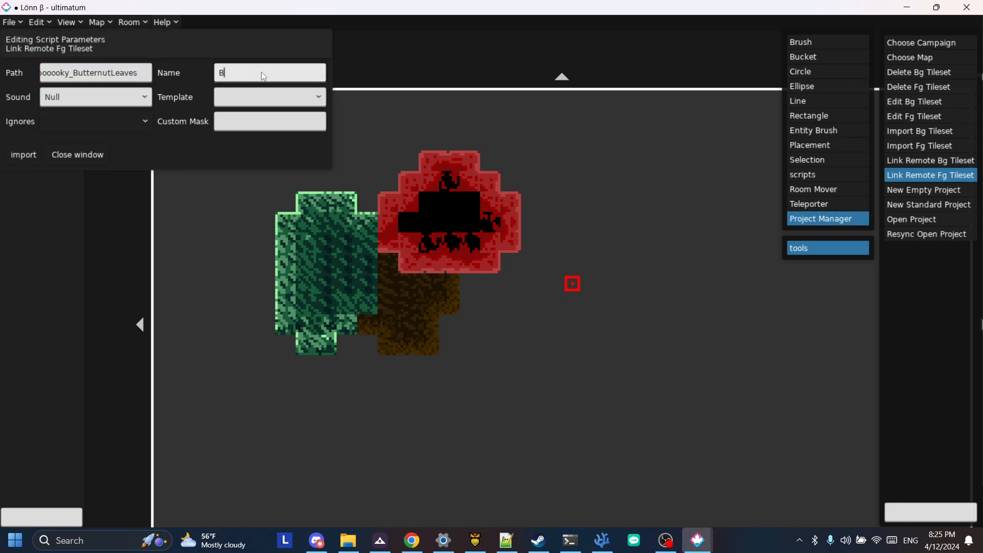
type("utternut Leaves")
left_click(318, 97)
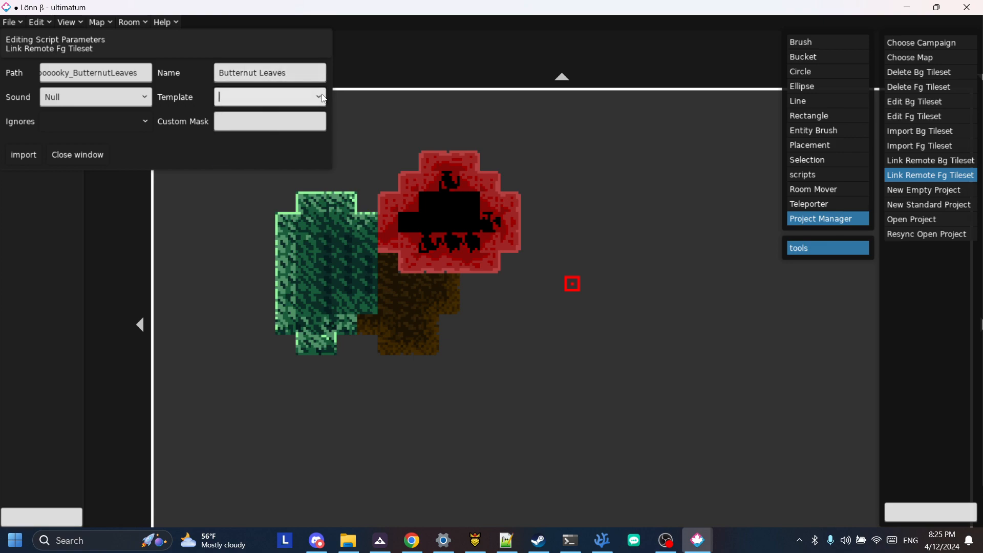
key("alt+Tab")
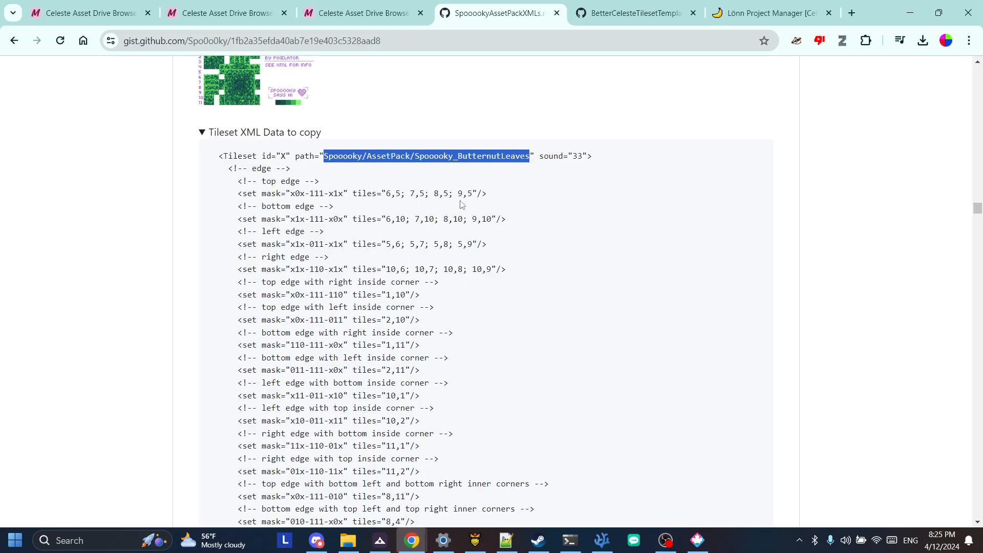
key("alt+Tab")
left_click(145, 98)
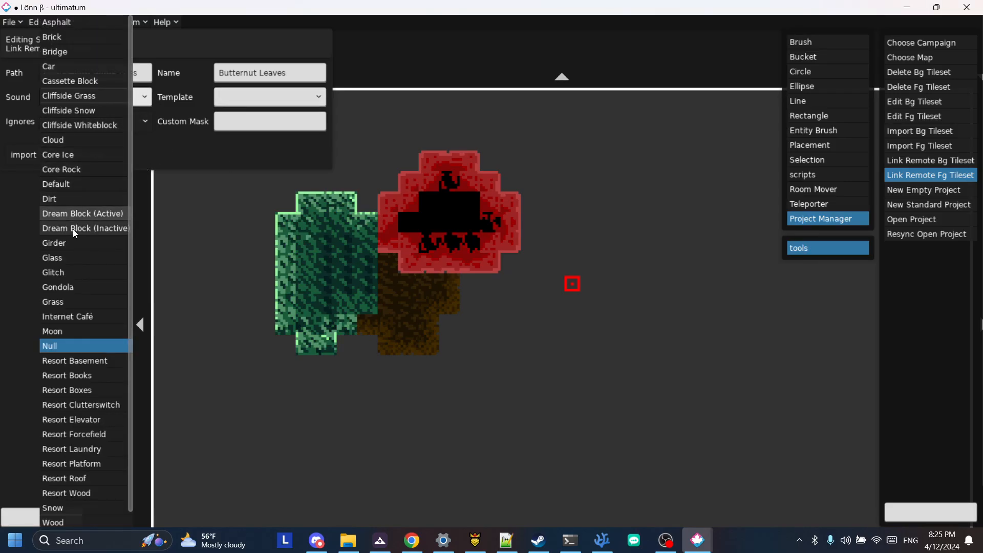
left_click(72, 305)
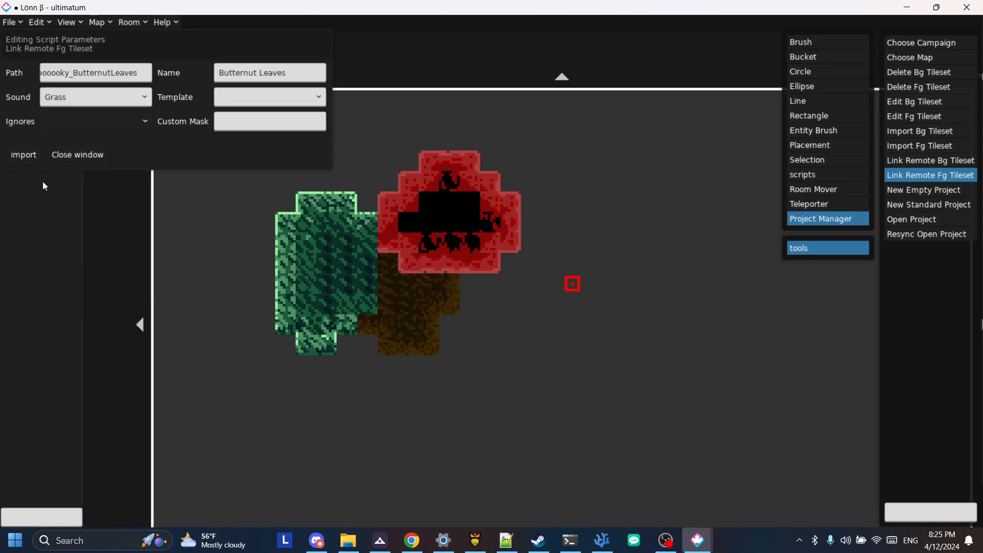
Copy the Butternut Leaves mask definitions below the Tileset tag in the gist into the custom mask, and import the linked tileset.
left_click(257, 121)
key("alt+Tab")
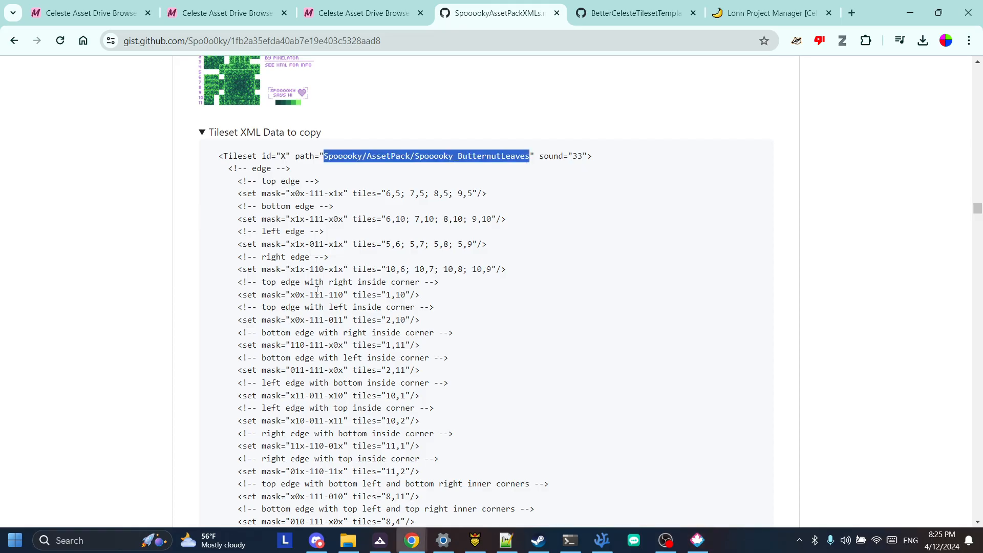
scroll(256, 173, "down", 1)
left_click_drag(230, 106, 505, 373)
scroll(505, 373, "up", 12)
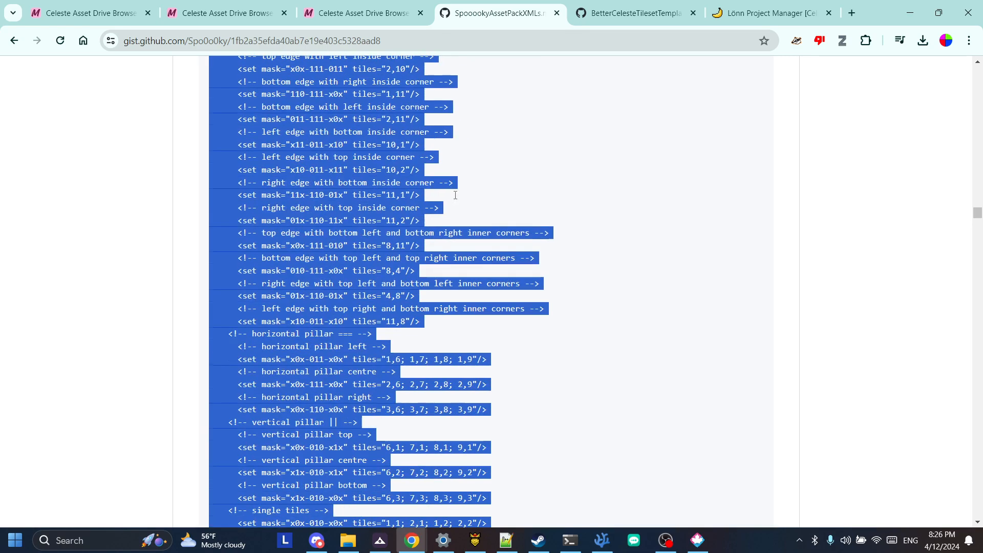
scroll(456, 197, "up", 6)
key("alt+Tab")
left_click(266, 127)
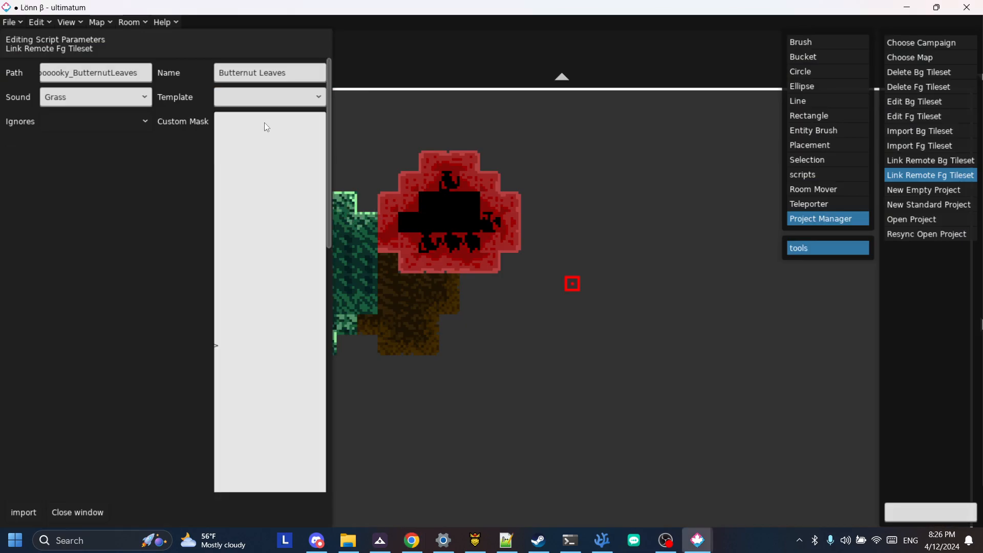
left_click(32, 511)
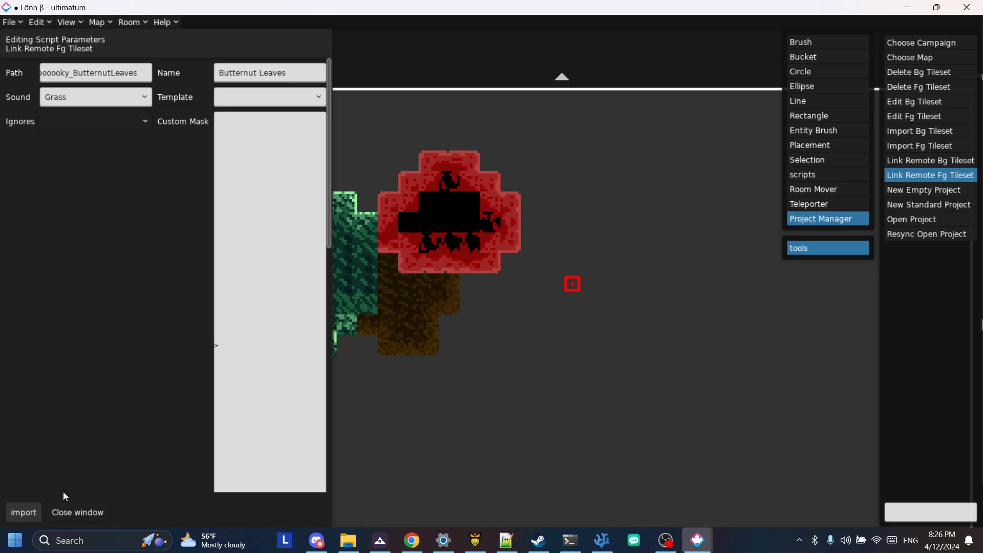
Paint a patch of Butternut Leaves foreground tiles with the Brush, below and right of the red tile patch.
left_click(824, 41)
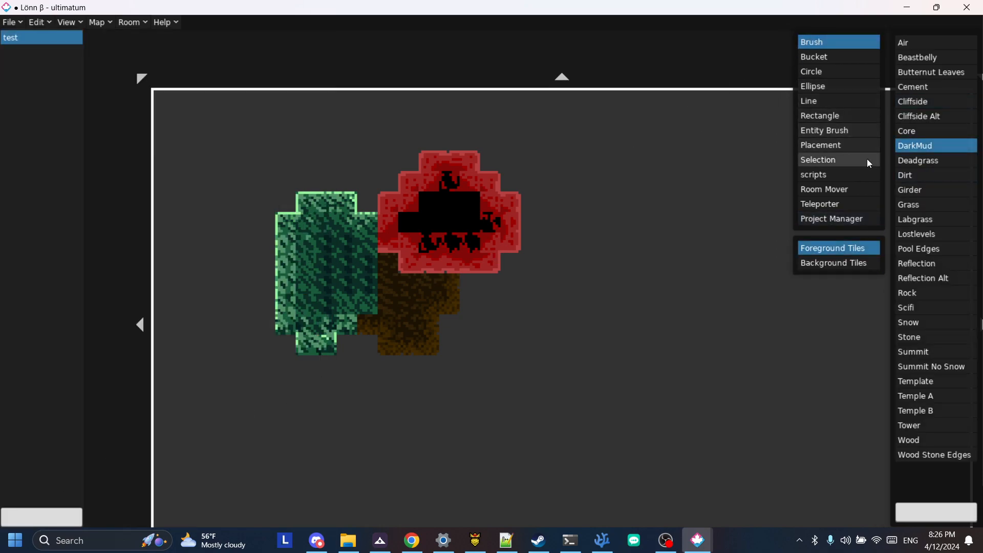
left_click(963, 73)
mouse_move(553, 286)
left_mouse_down()
mouse_move(520, 336)
mouse_move(584, 326)
mouse_move(573, 350)
left_mouse_up()
Erase all the brown DarkMud tiles beneath the red patch by brushing over them with Air.
left_click(917, 45)
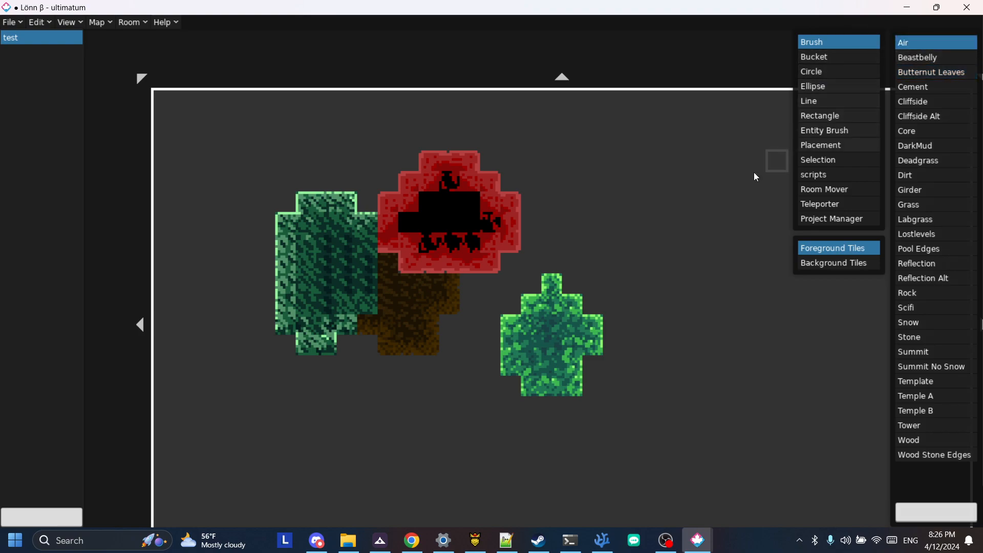
mouse_move(391, 269)
left_mouse_down()
mouse_move(394, 339)
mouse_move(447, 317)
left_mouse_up()
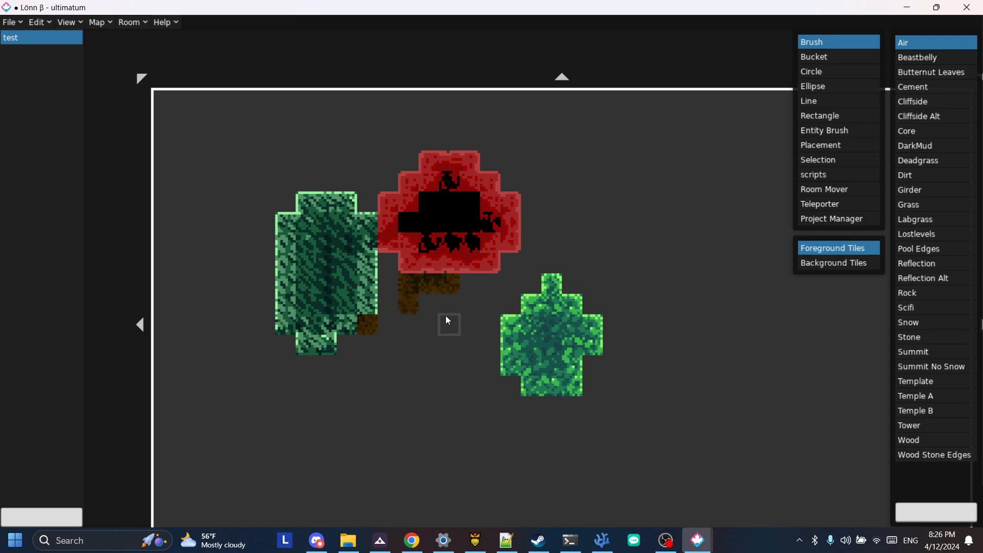
left_click(377, 335)
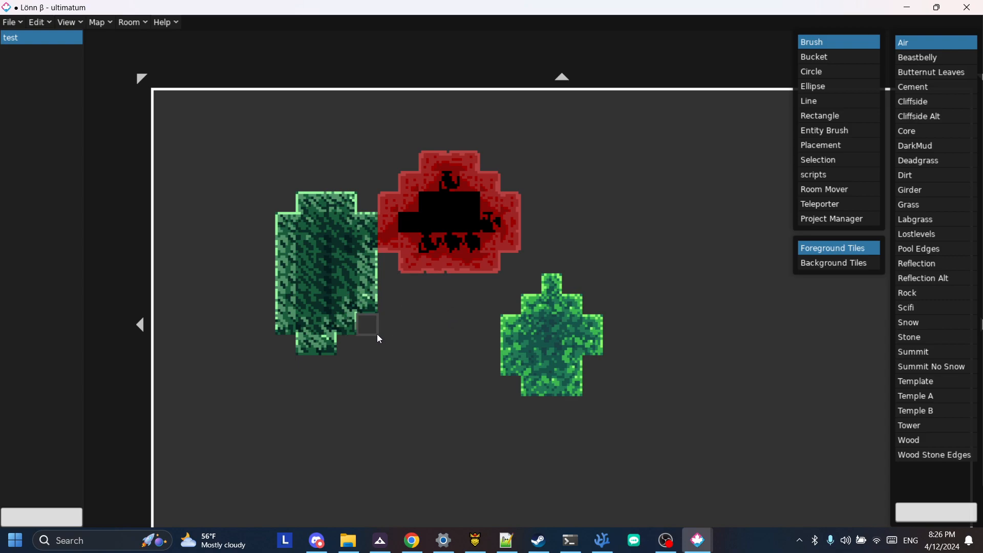
left_click(822, 221)
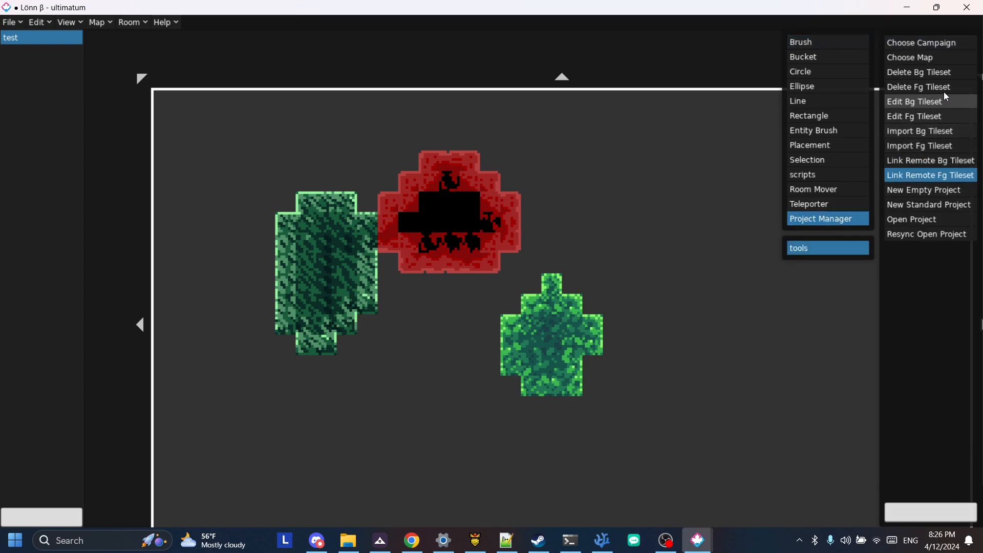
left_click(921, 87)
left_click(655, 201)
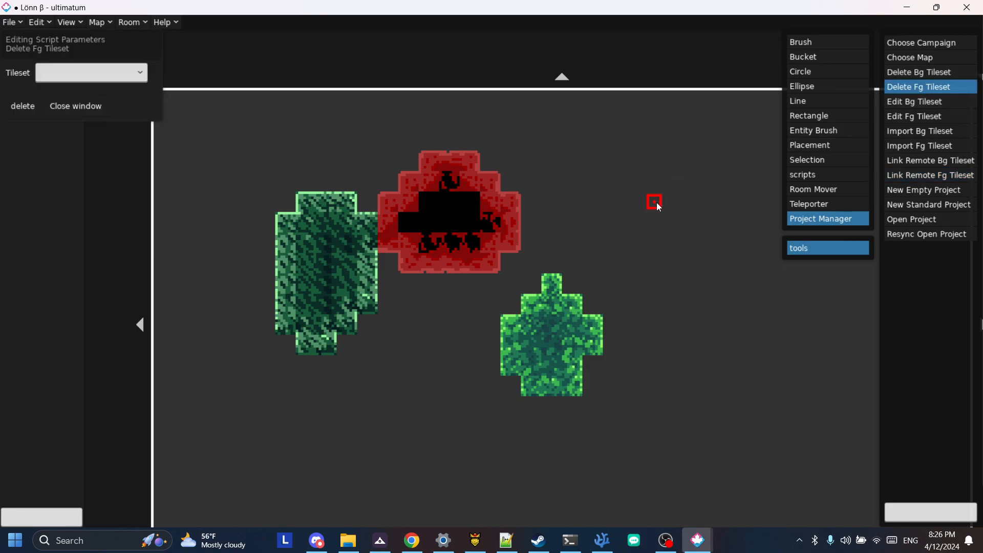
left_click(126, 80)
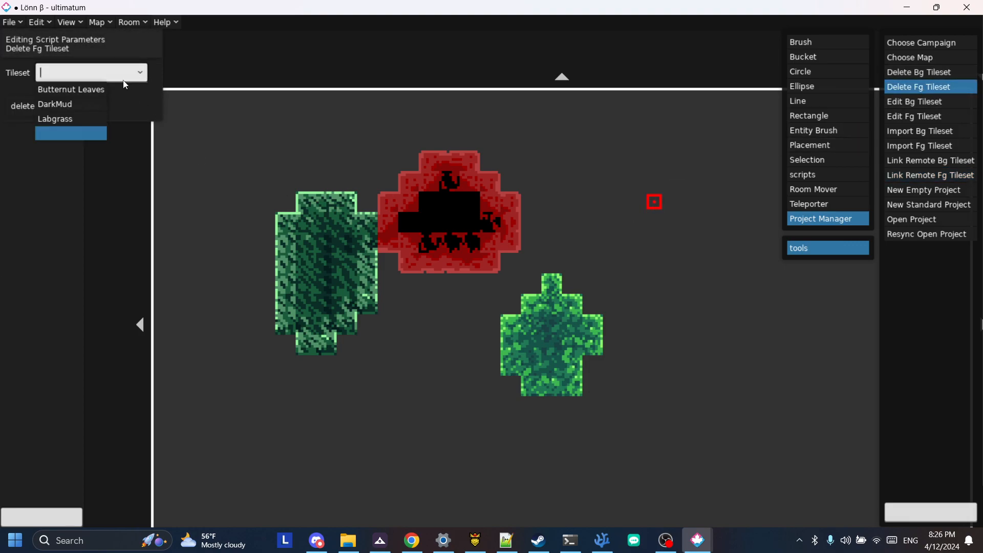
left_click(138, 93)
left_click(85, 110)
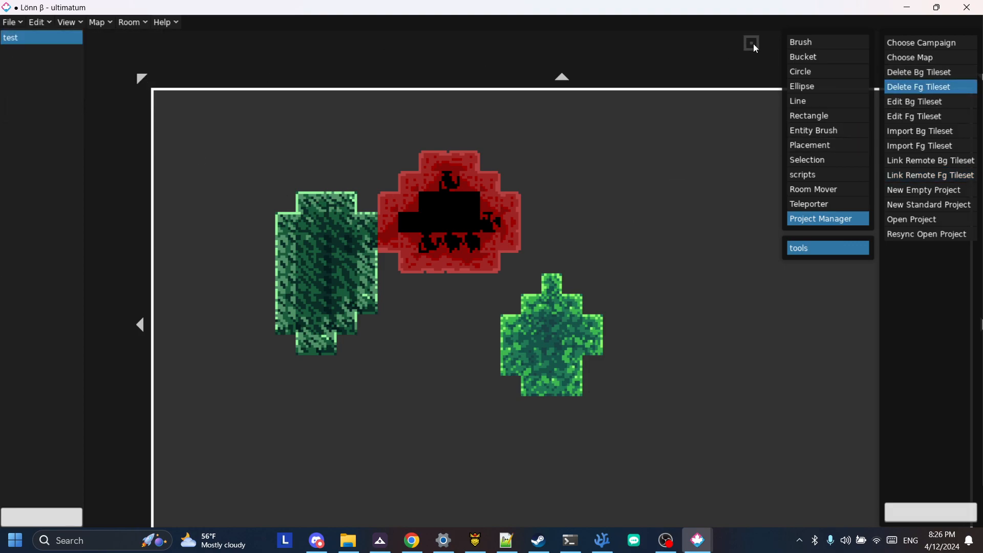
Paint a DarkMud tile beneath the red patch and try to delete the DarkMud foreground tileset while the map uses it.
left_click(808, 41)
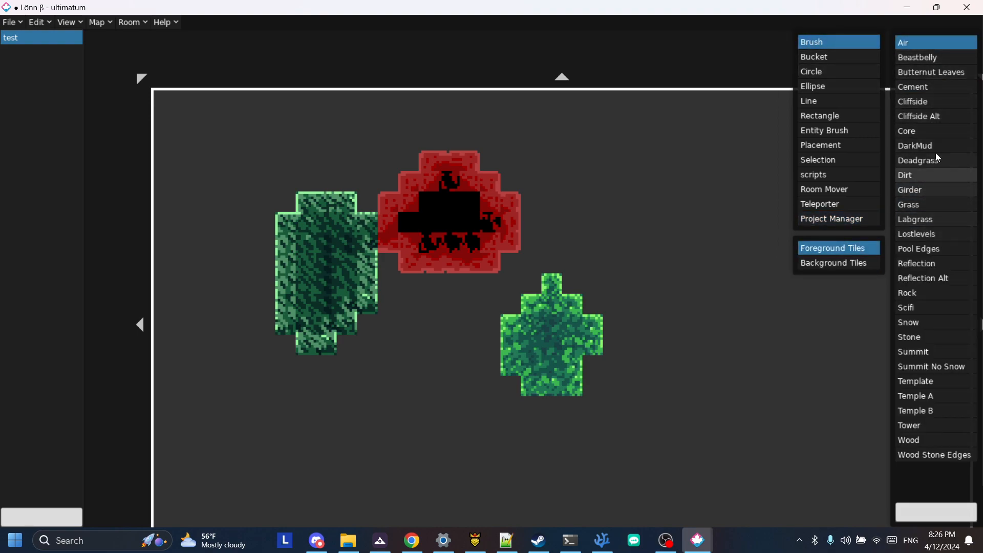
left_click(923, 146)
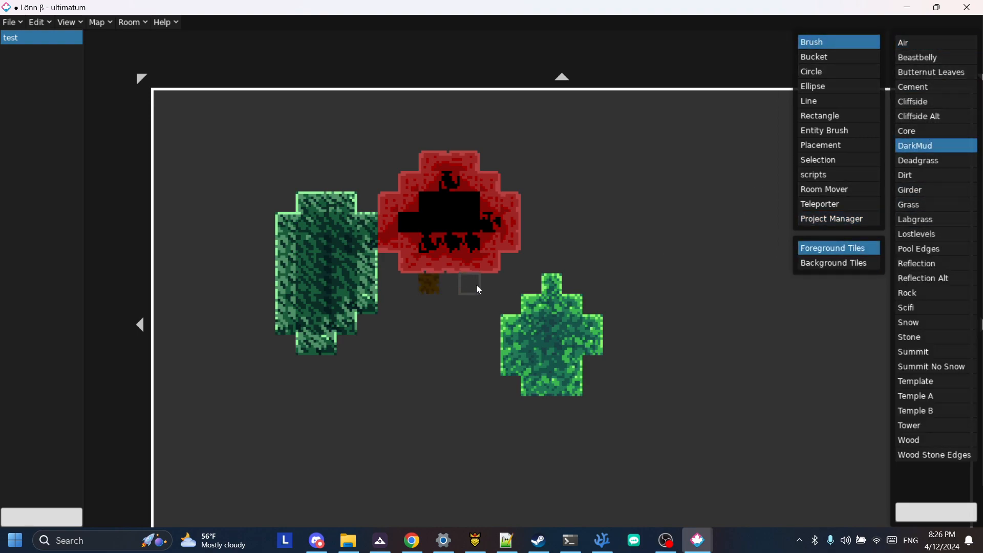
left_click(864, 224)
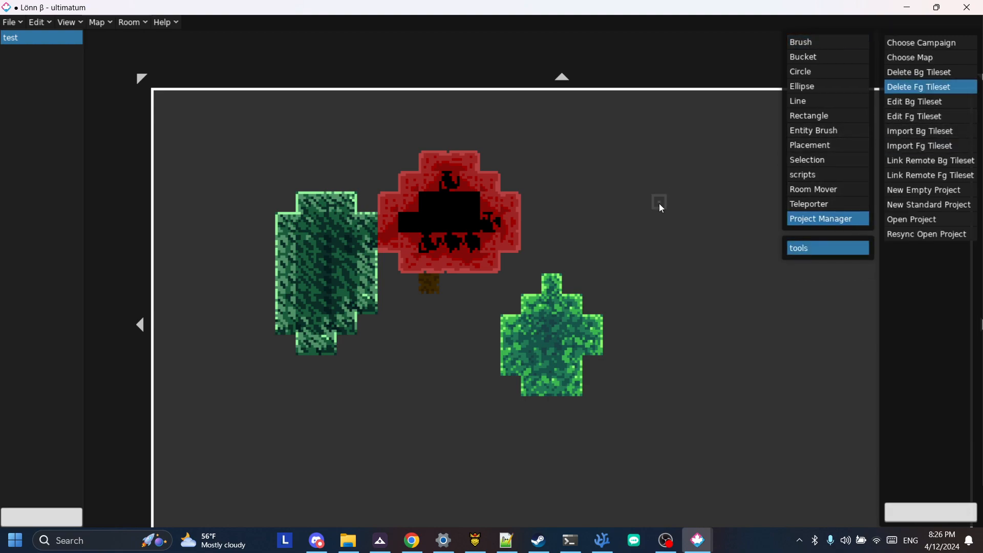
left_click(658, 202)
left_click(142, 75)
left_click(94, 100)
left_click(14, 106)
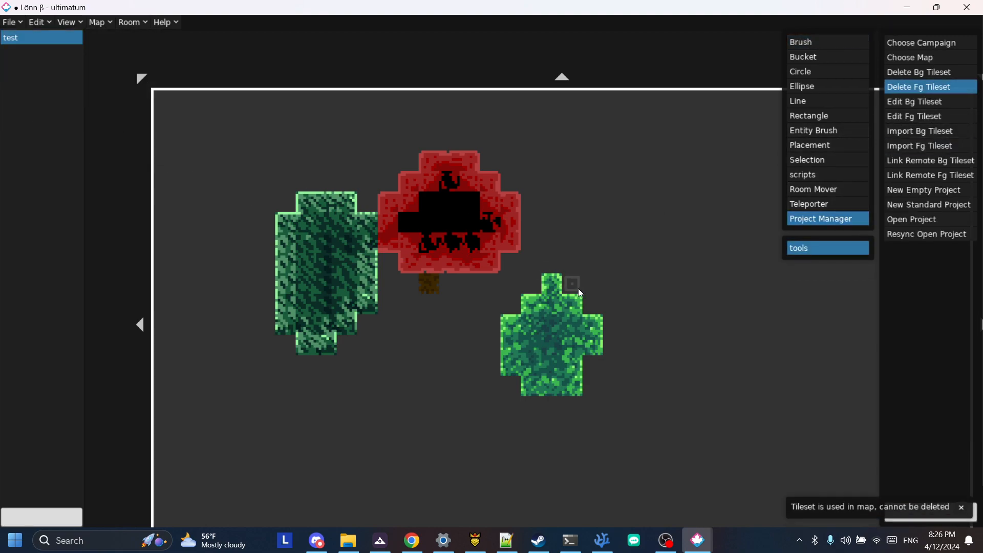
Erase the DarkMud tile beneath the red patch with Air and request deletion of the DarkMud foreground tileset.
left_click(853, 41)
left_click(915, 42)
left_click(809, 222)
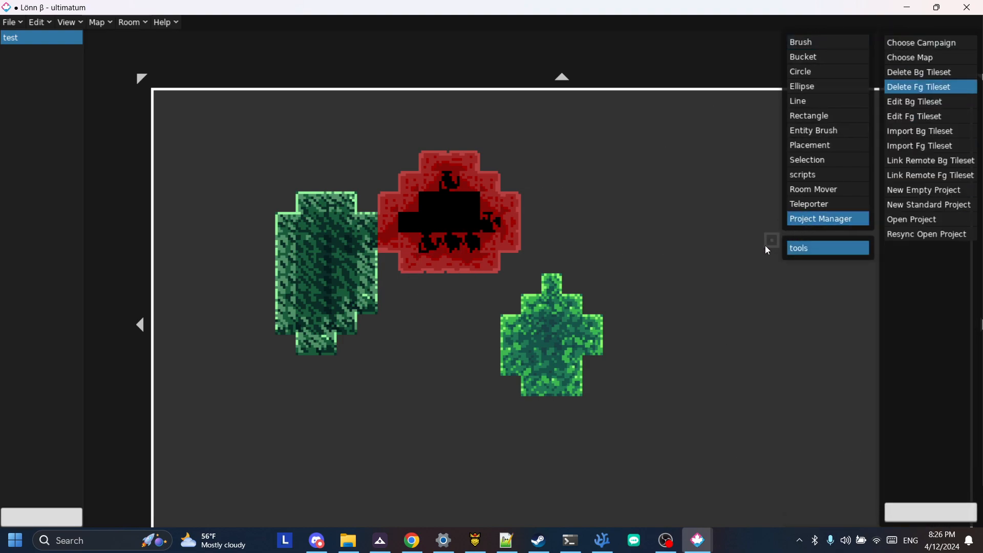
left_click(656, 254)
left_click(140, 72)
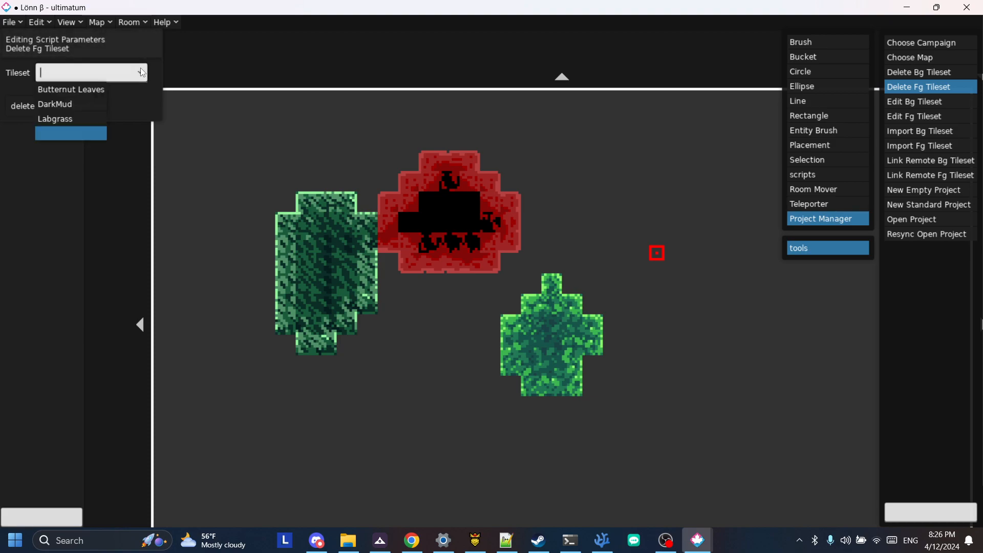
left_click(94, 105)
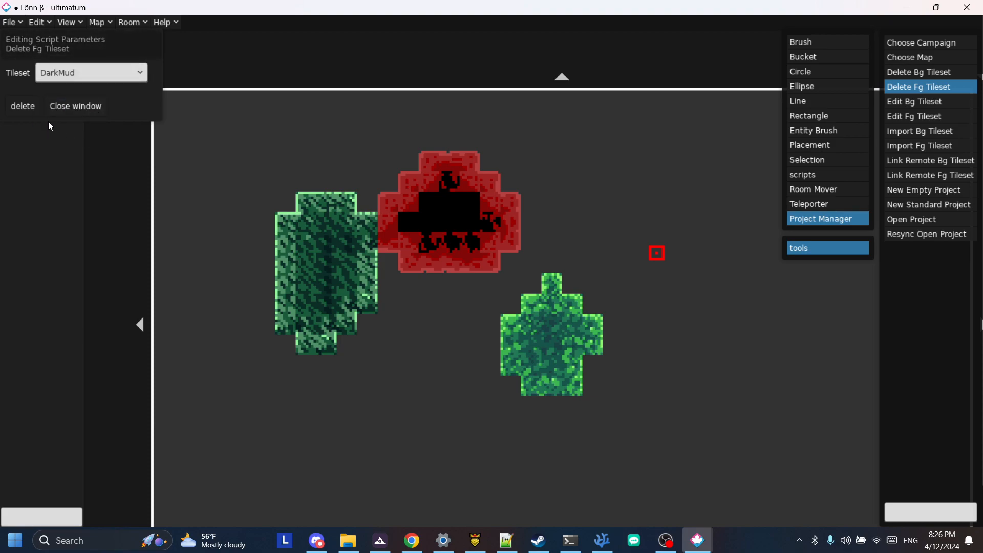
left_click(20, 106)
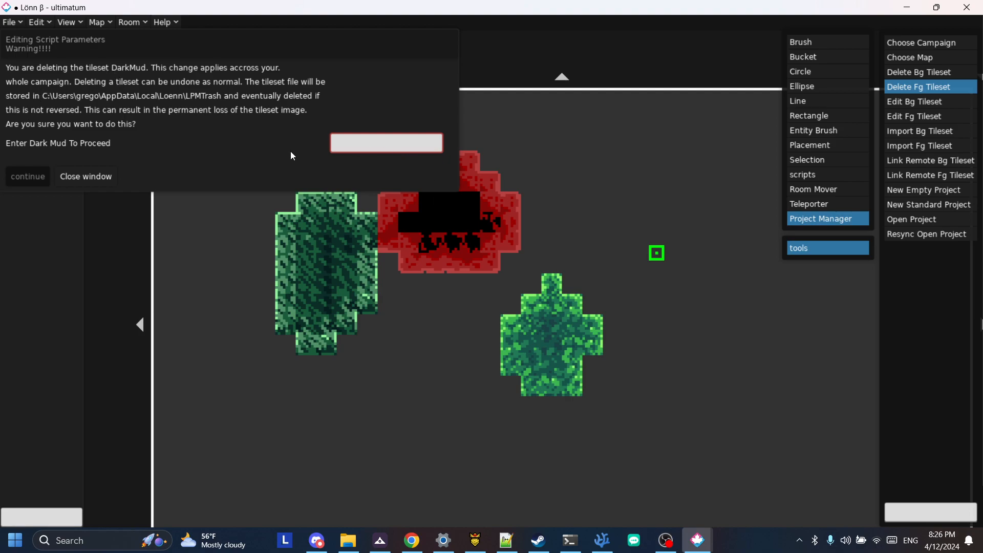
Enter DarkMud as the confirmation text in the deletion warning and proceed with deleting the tileset.
left_click(357, 139)
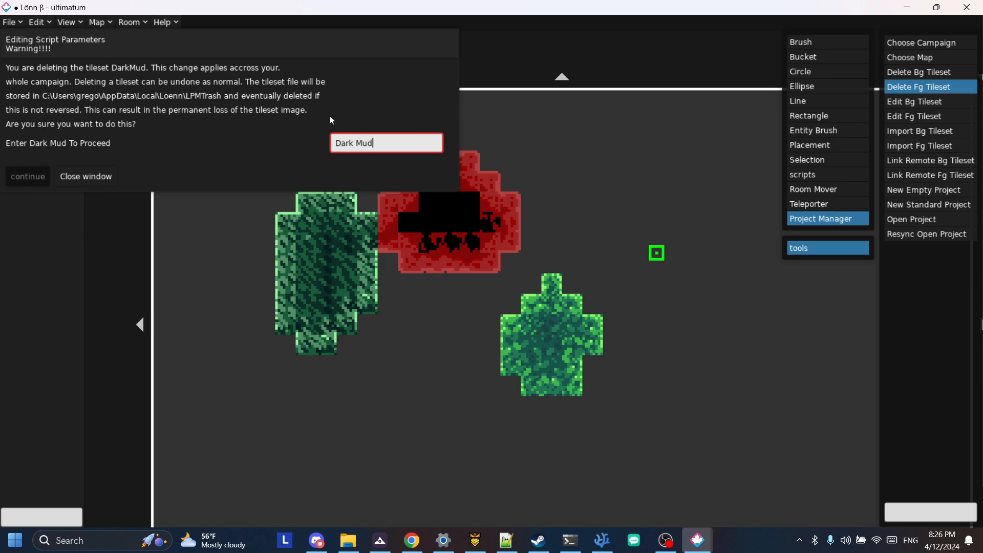
left_click(357, 147)
key("BackSpace")
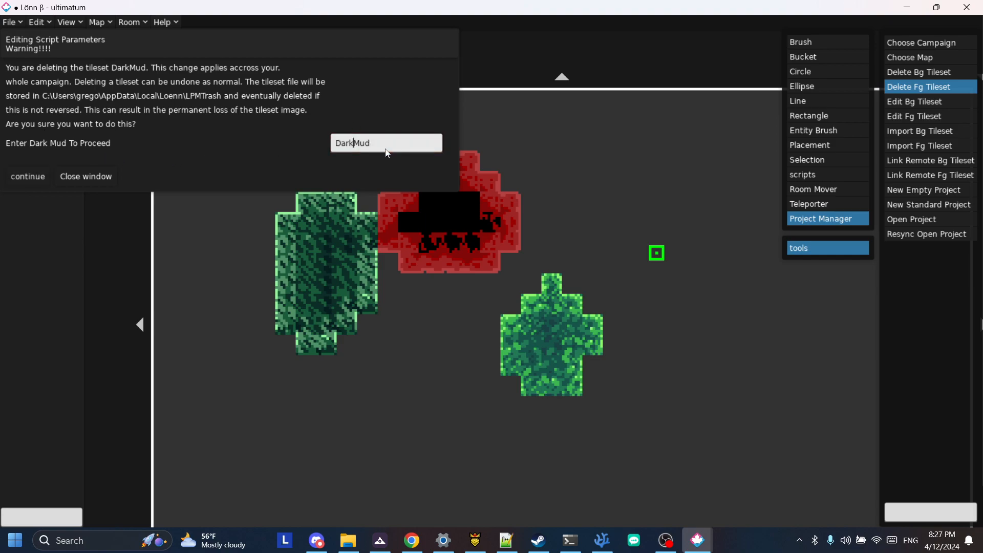
left_click(32, 176)
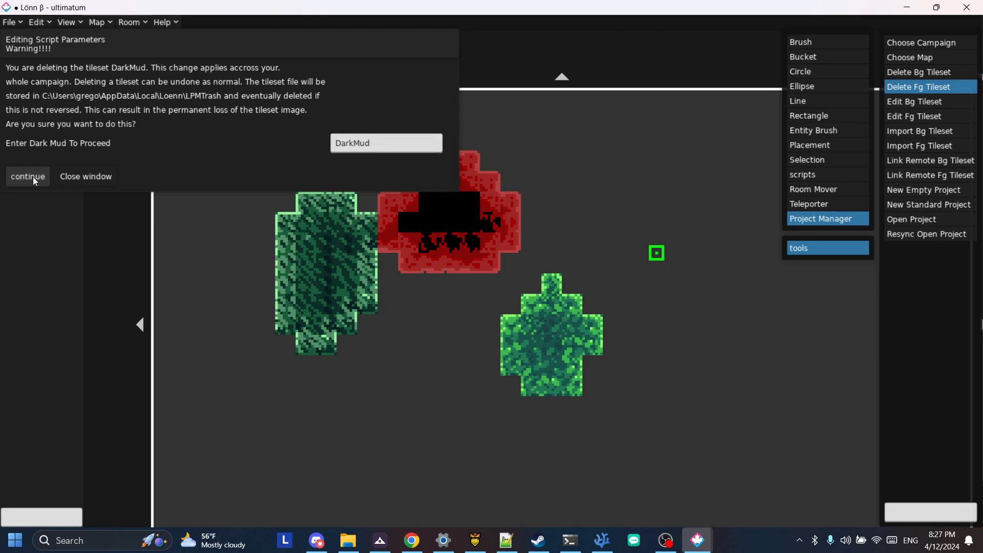
Check the Brush's foreground tile list for DarkMud while undoing and redoing its deletion, and return to the Project Manager tools.
left_click(834, 37)
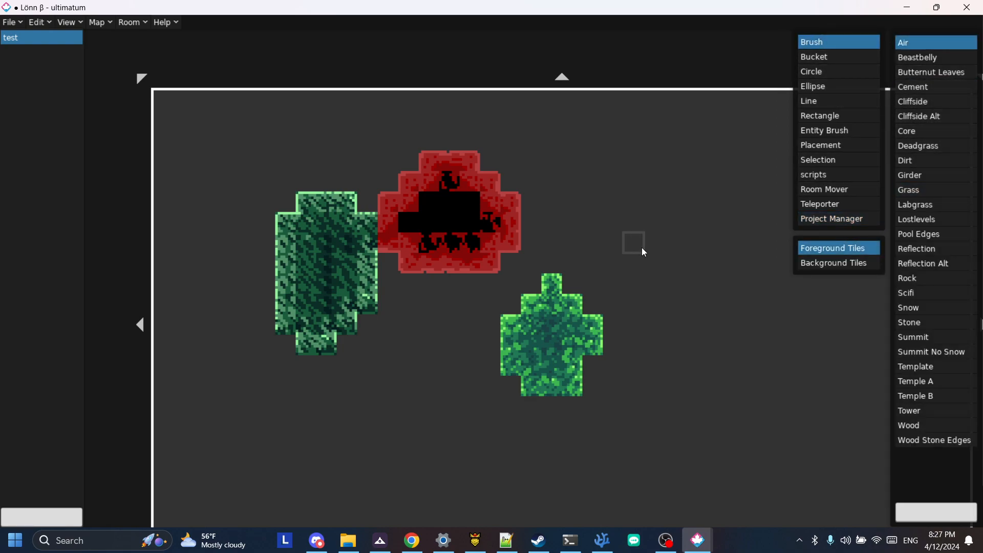
left_click(824, 66)
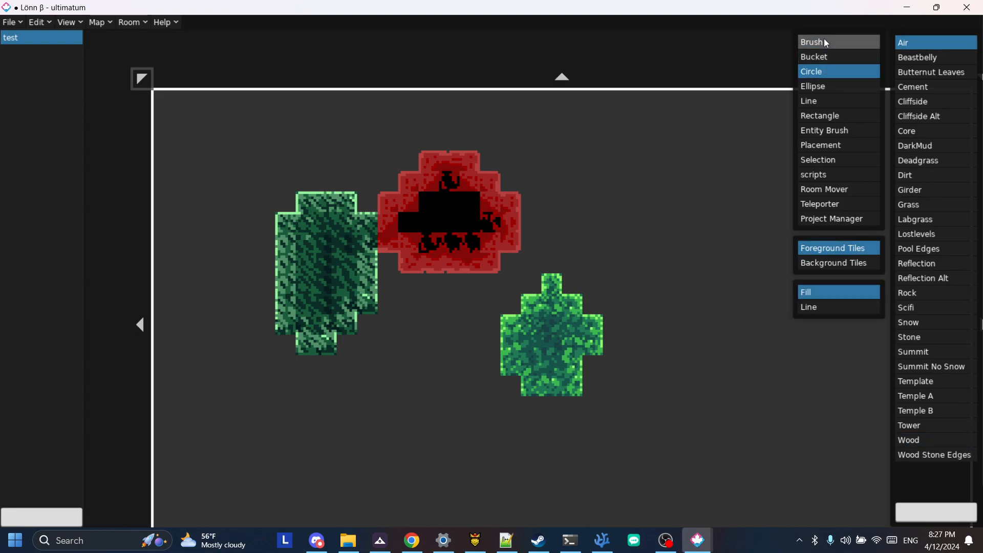
left_click(825, 42)
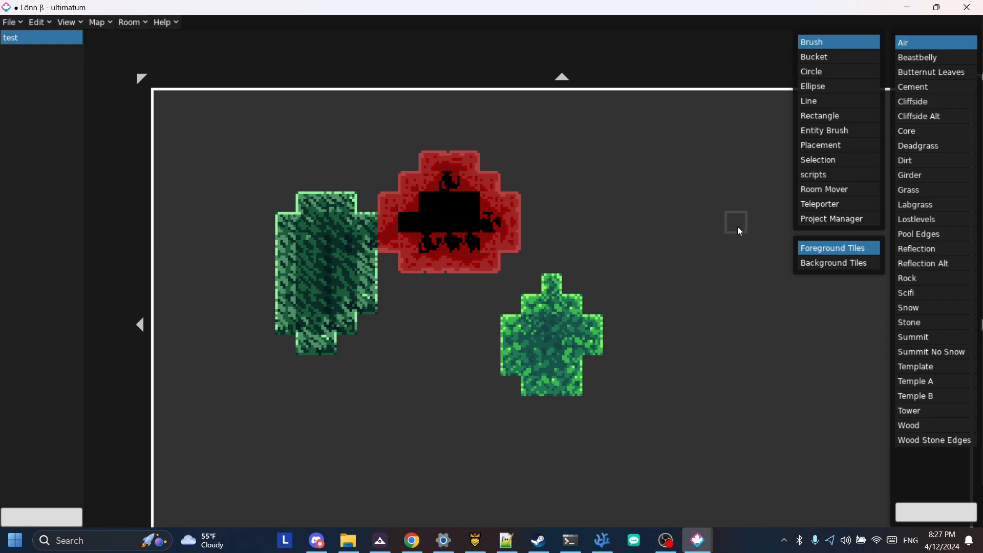
left_click(802, 224)
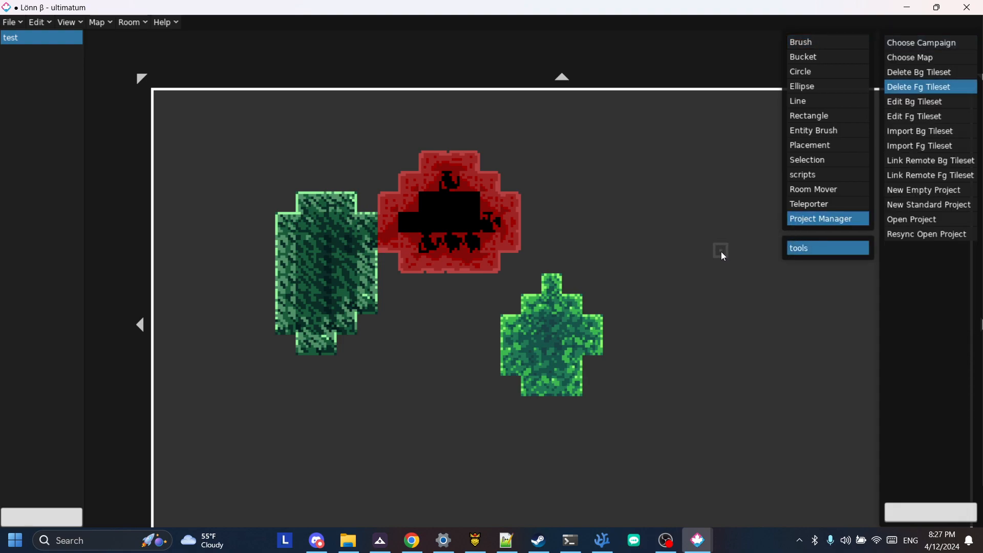